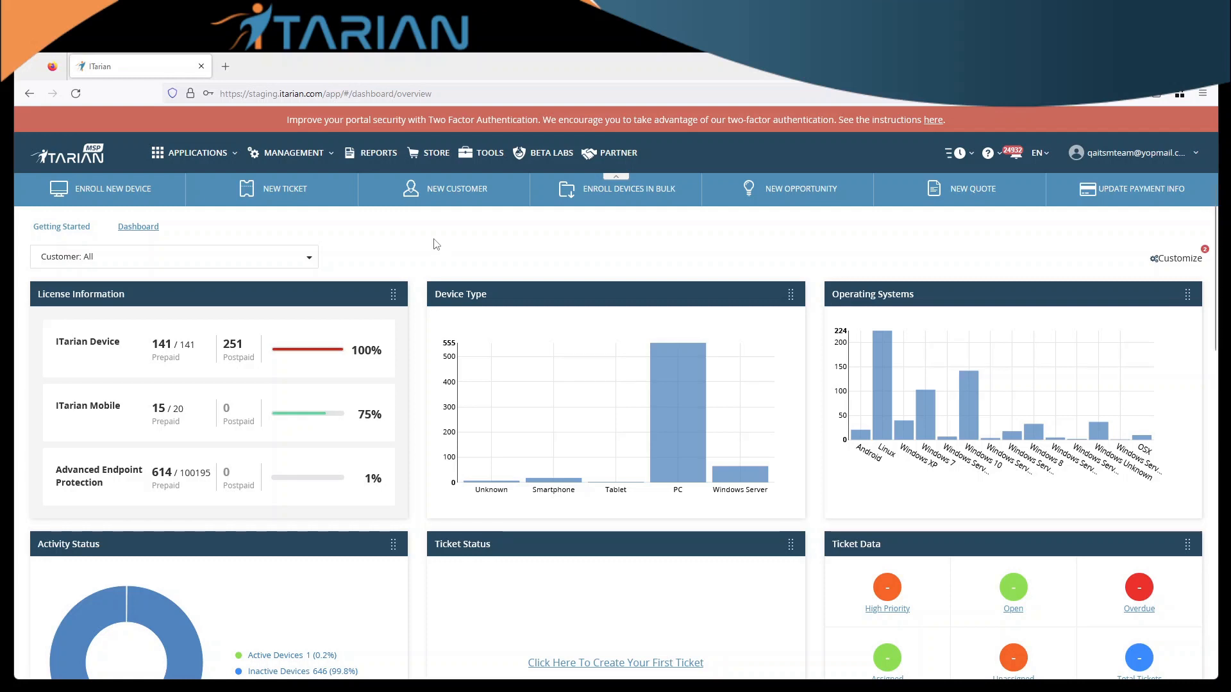
# Open Endpoint Manager and go to its list of configuration profiles.
pyautogui.click(203, 161)
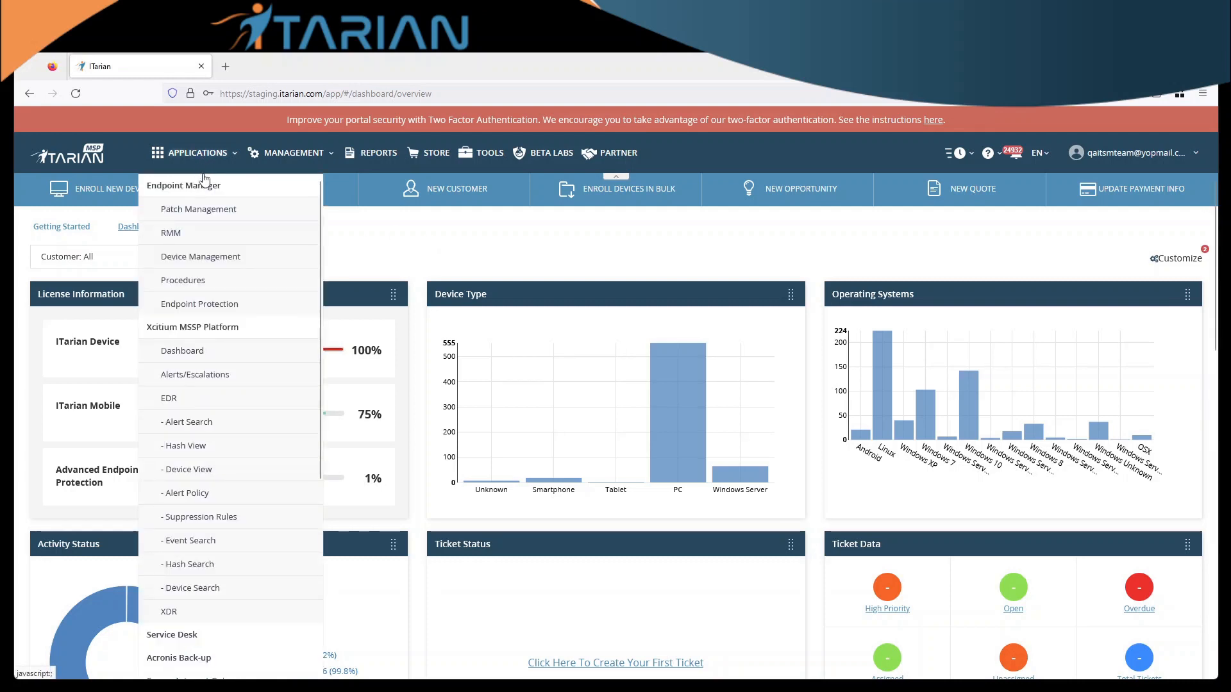
pyautogui.click(200, 193)
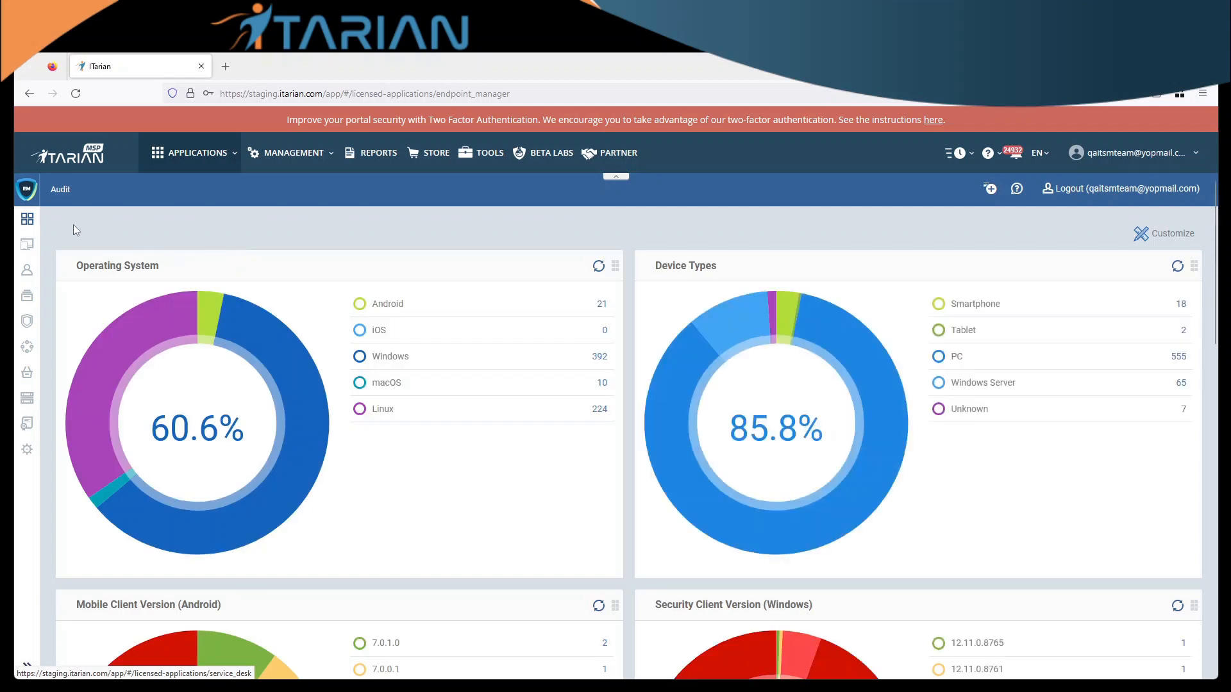
pyautogui.moveTo(28, 224)
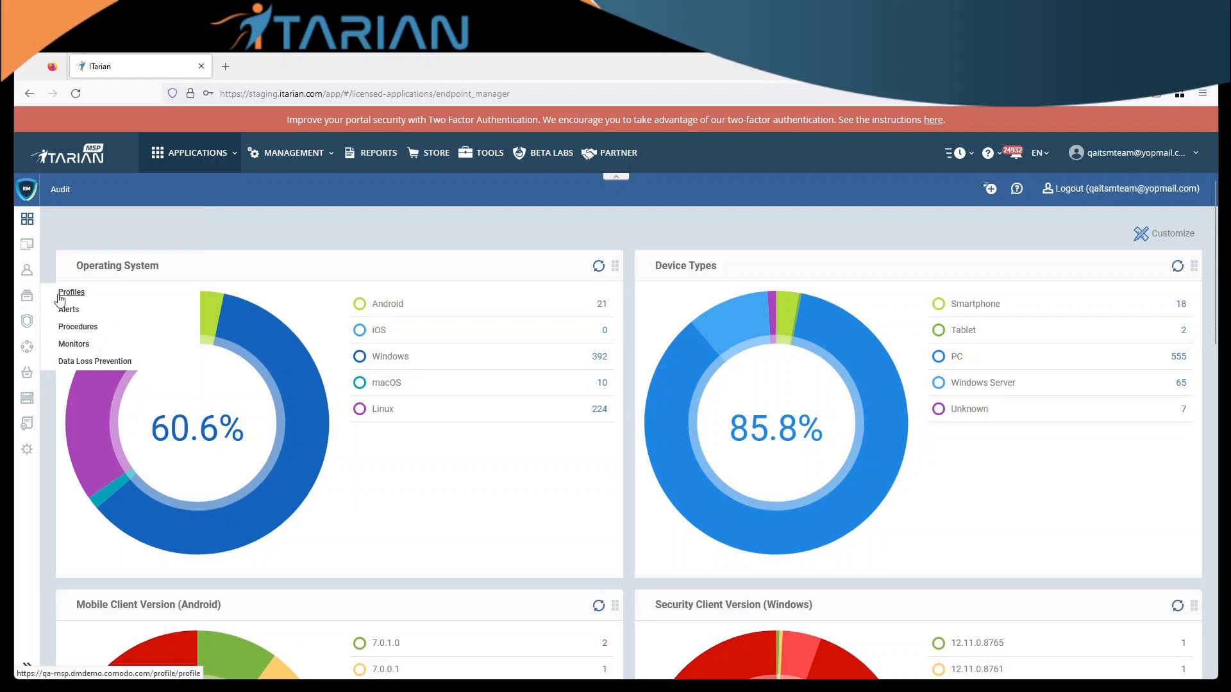
pyautogui.click(59, 294)
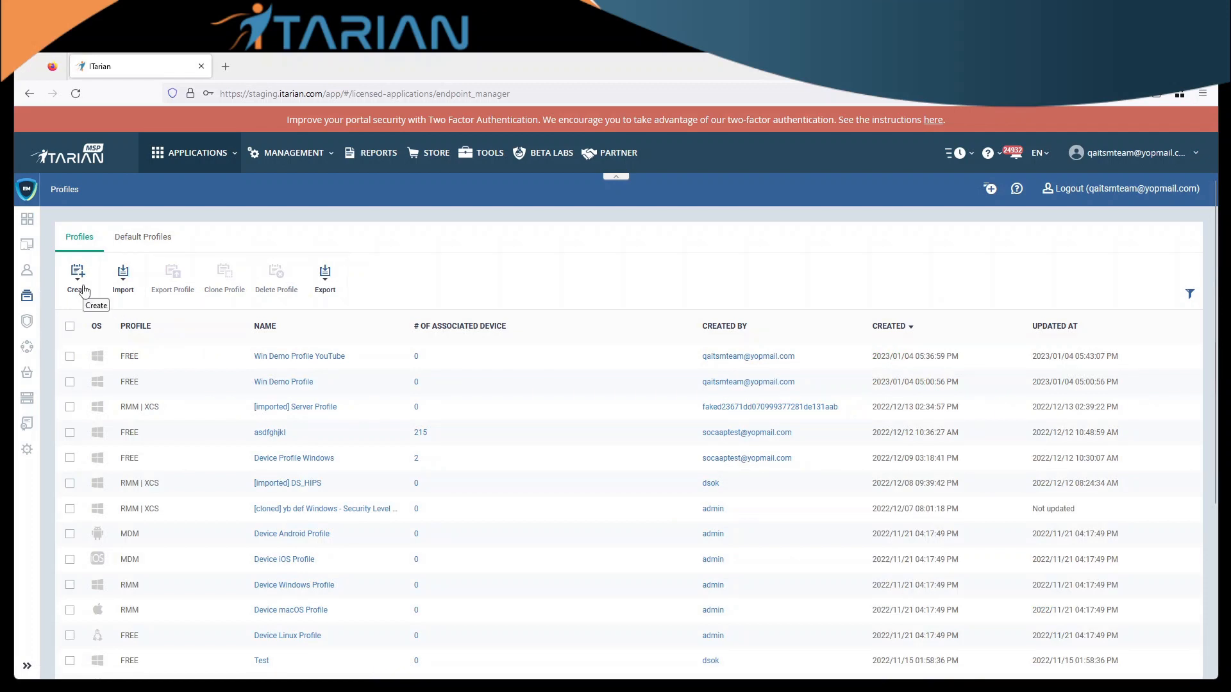
# Create a Windows profile named "YouTube Win AV".
pyautogui.click(88, 293)
pyautogui.click(112, 376)
pyautogui.click(473, 264)
pyautogui.write('You')
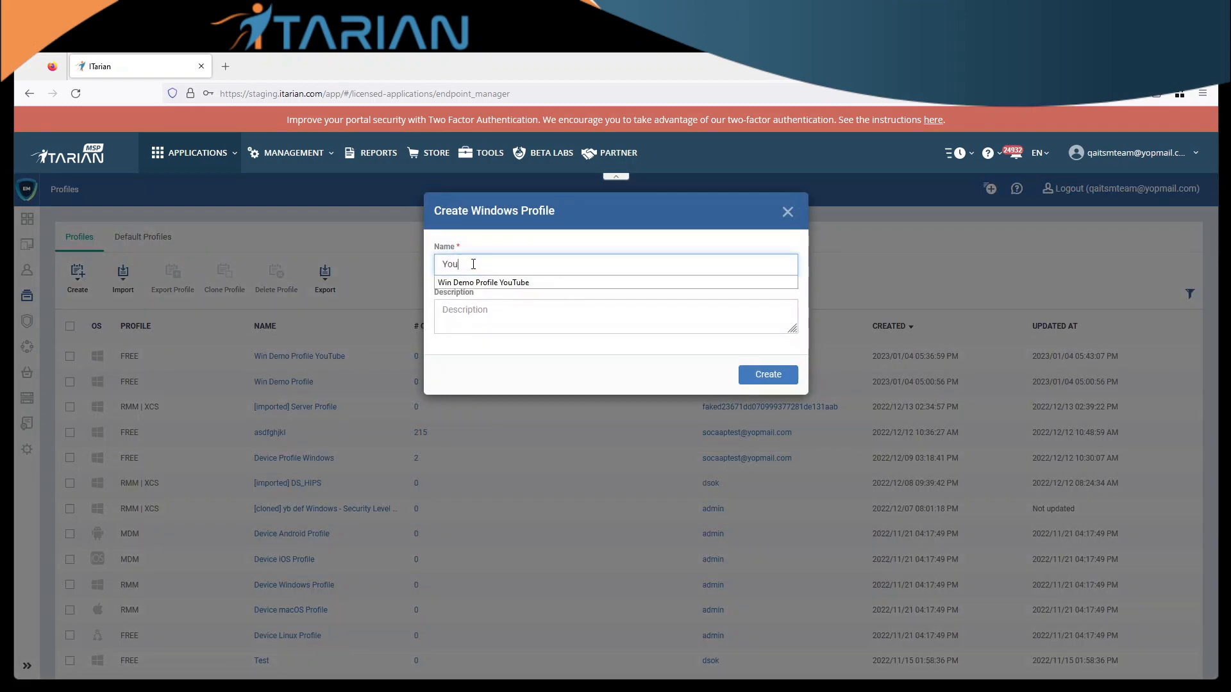
pyautogui.write('Tube Win AV')
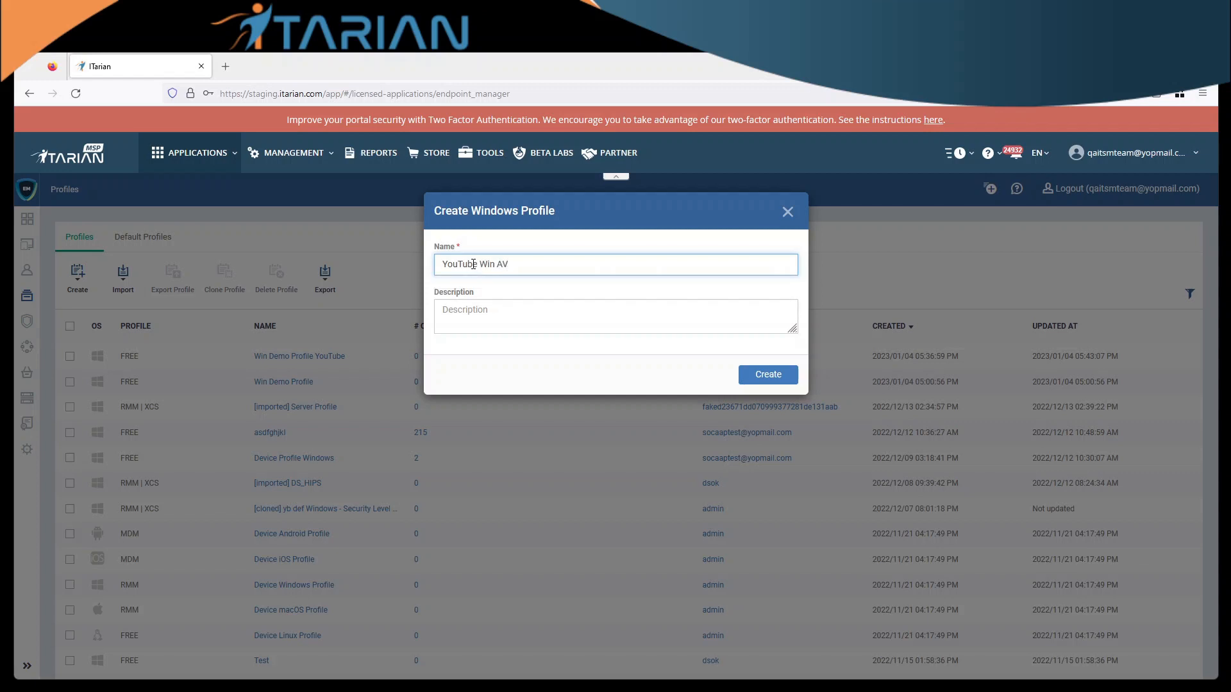
pyautogui.click(763, 375)
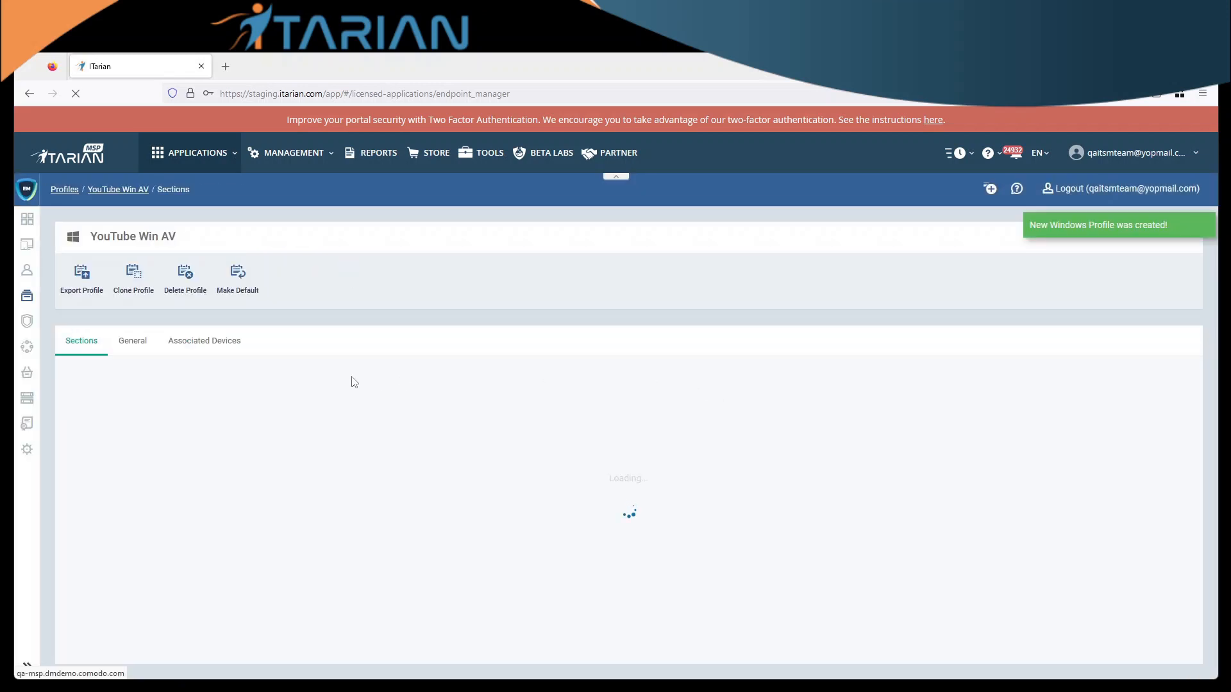
# Enable the Antivirus section from the XCS options for the YouTube Win AV profile and save the sections configuration.
pyautogui.click(1162, 381)
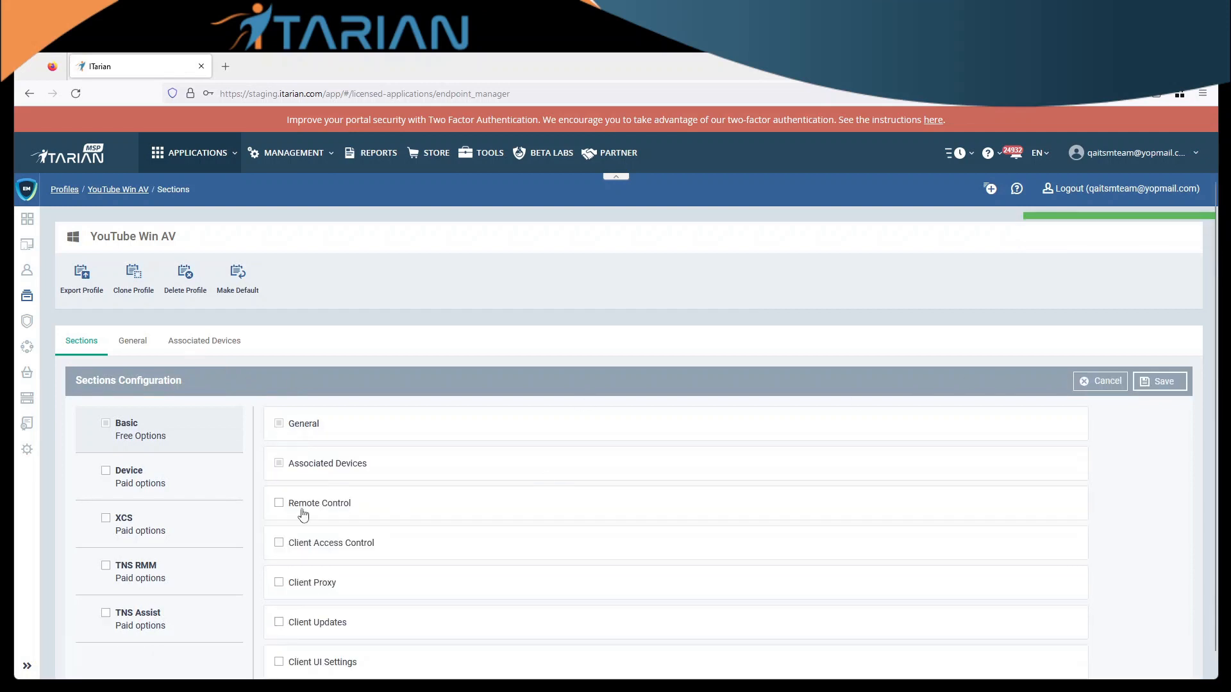
pyautogui.click(106, 519)
pyautogui.click(187, 509)
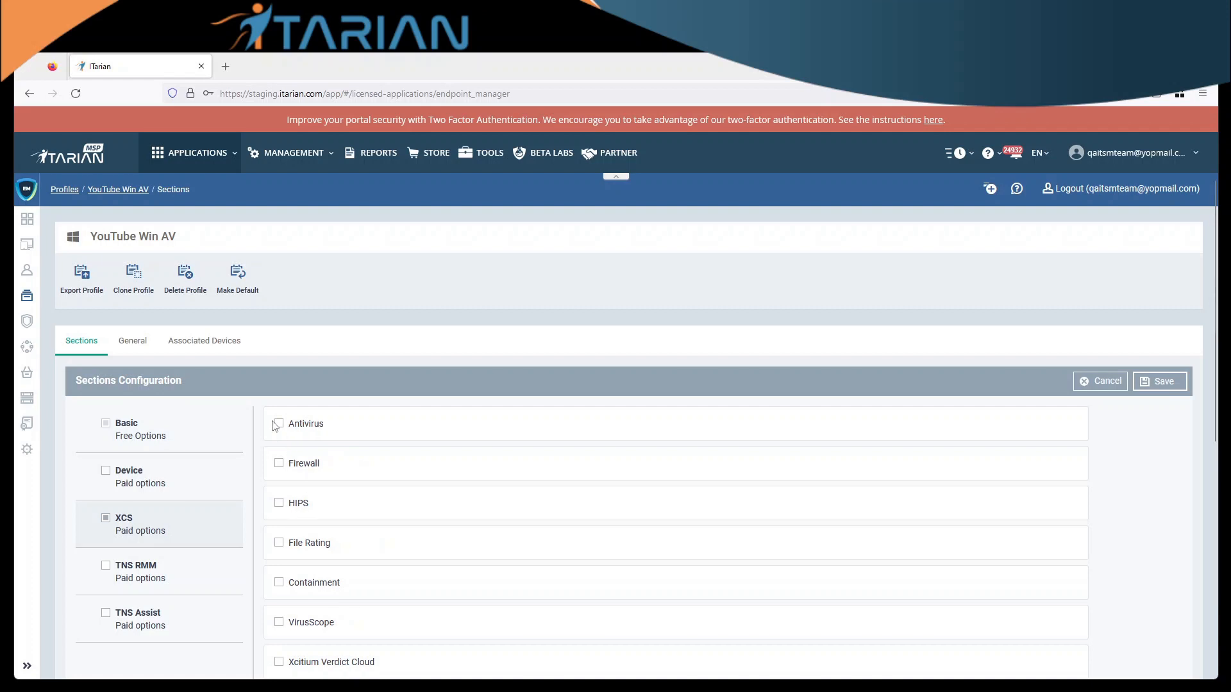
pyautogui.click(305, 431)
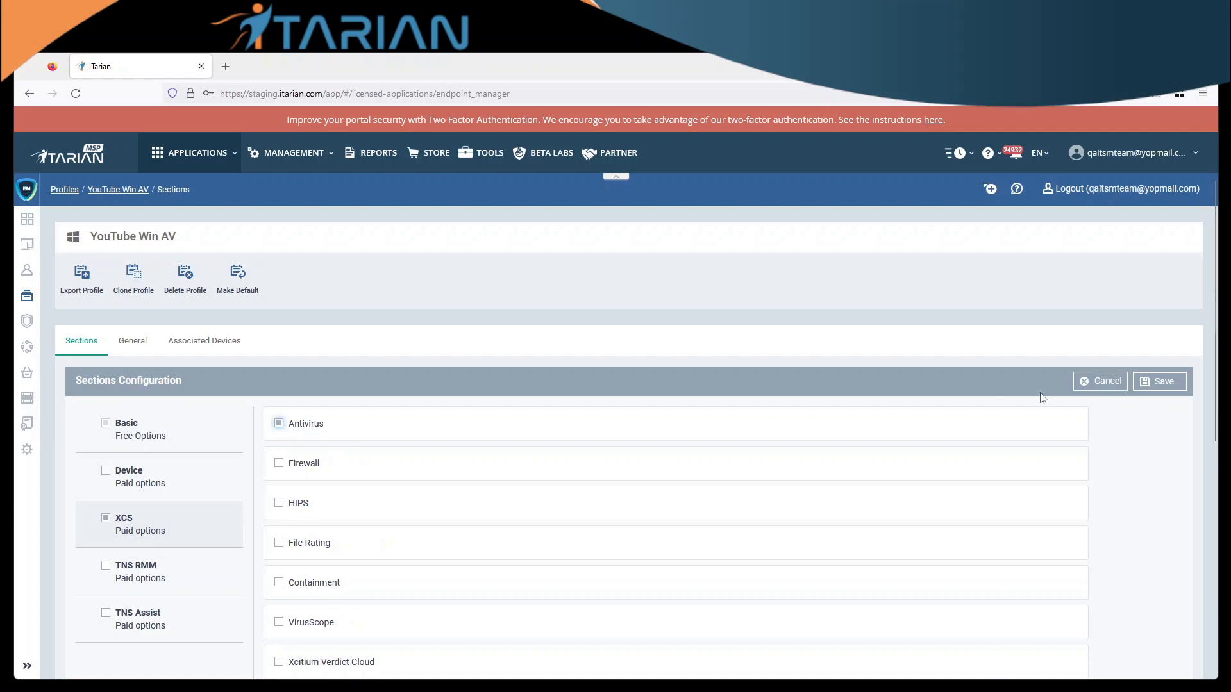
pyautogui.click(1162, 383)
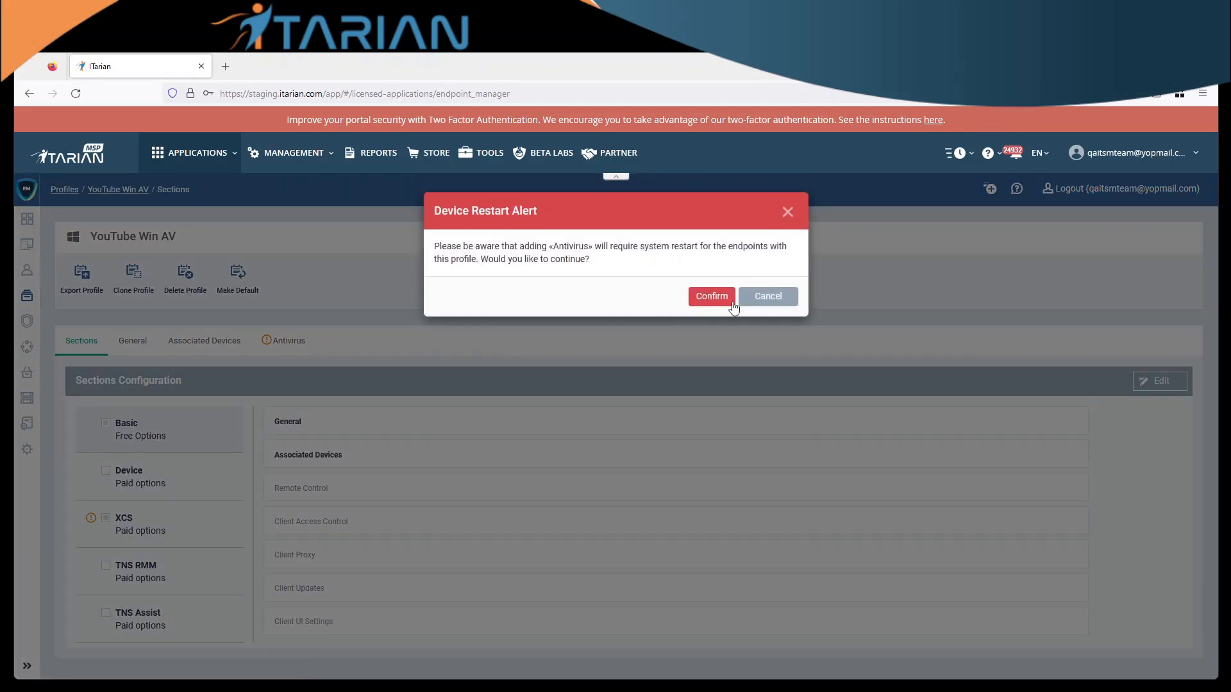
# Accept the device restart requirement and import the Antivirus settings from the predefined "Windows - Security Level 2 Profile v.7.2".
pyautogui.click(732, 303)
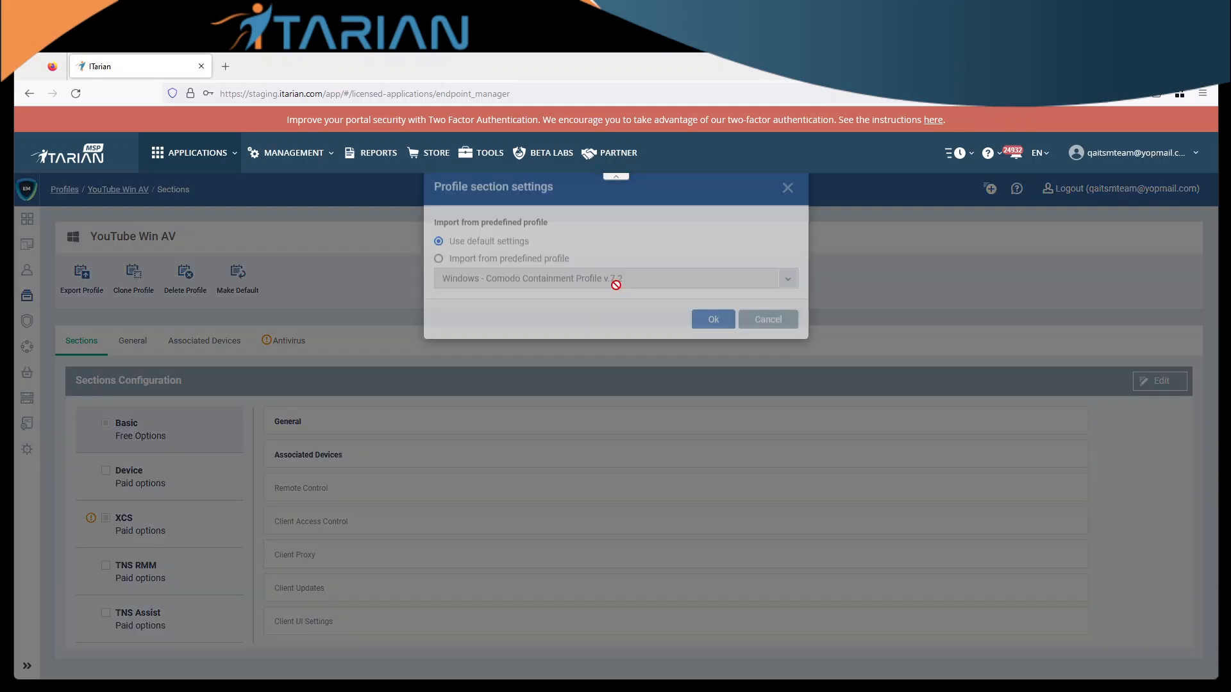
pyautogui.click(559, 303)
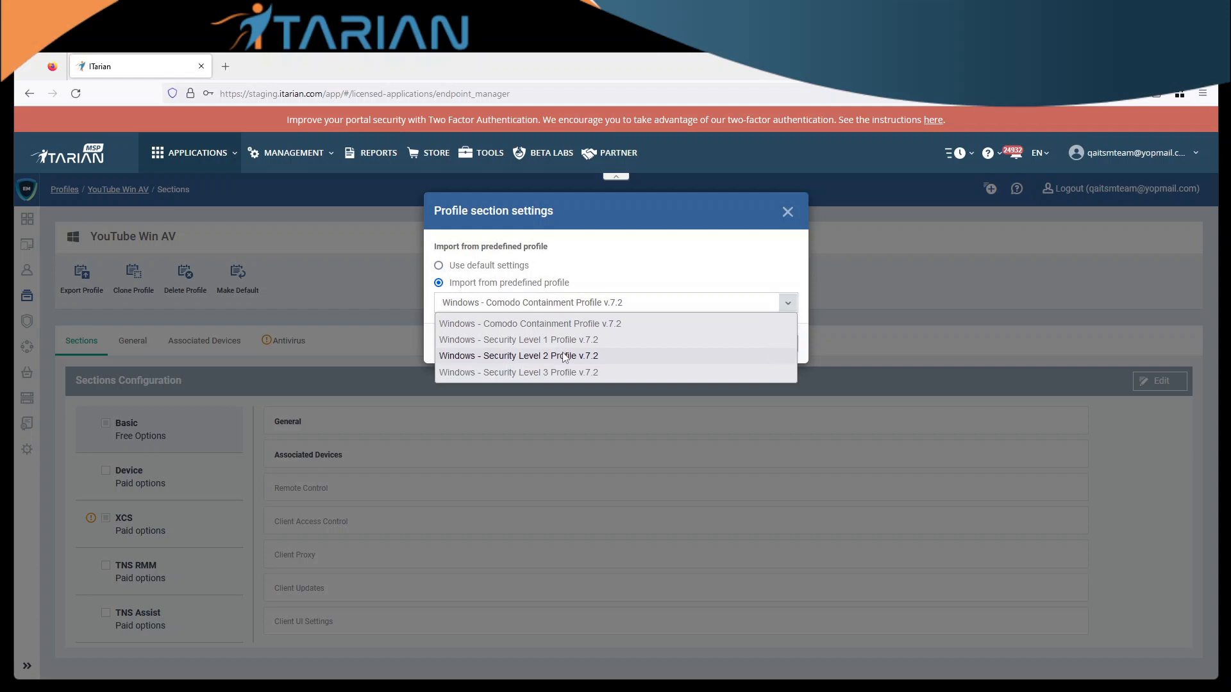
pyautogui.click(566, 356)
pyautogui.click(713, 348)
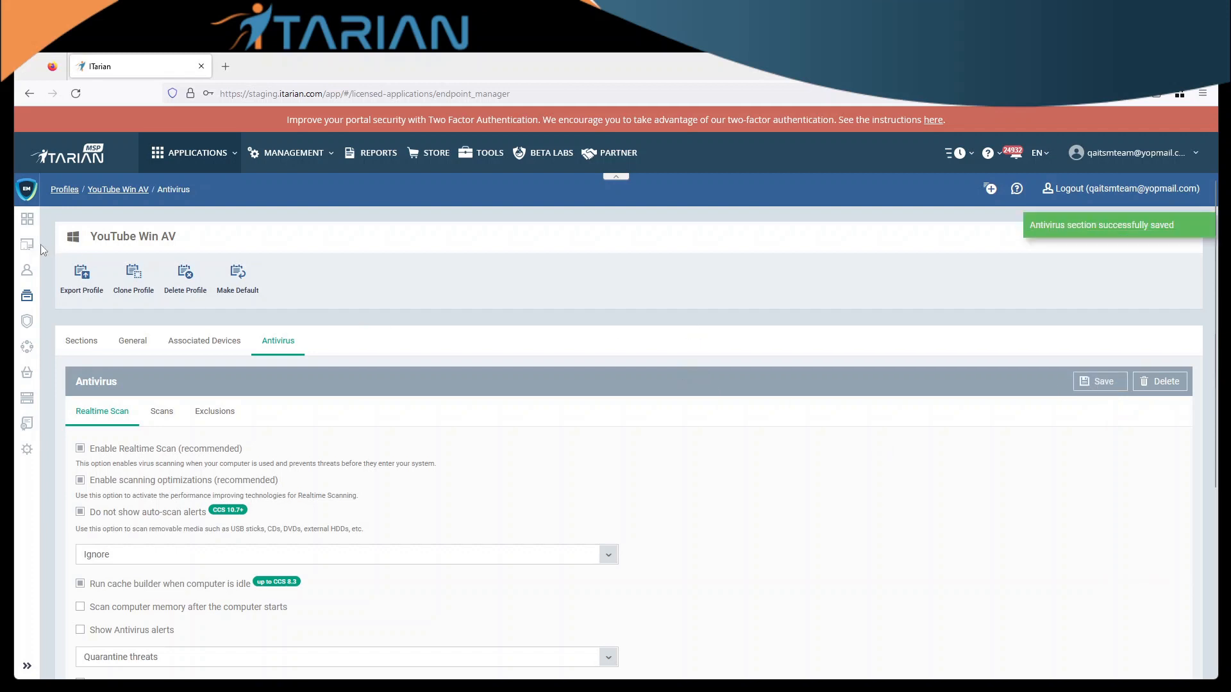
# Return to the profiles list and start creating another Windows profile.
pyautogui.moveTo(27, 296)
pyautogui.click(69, 294)
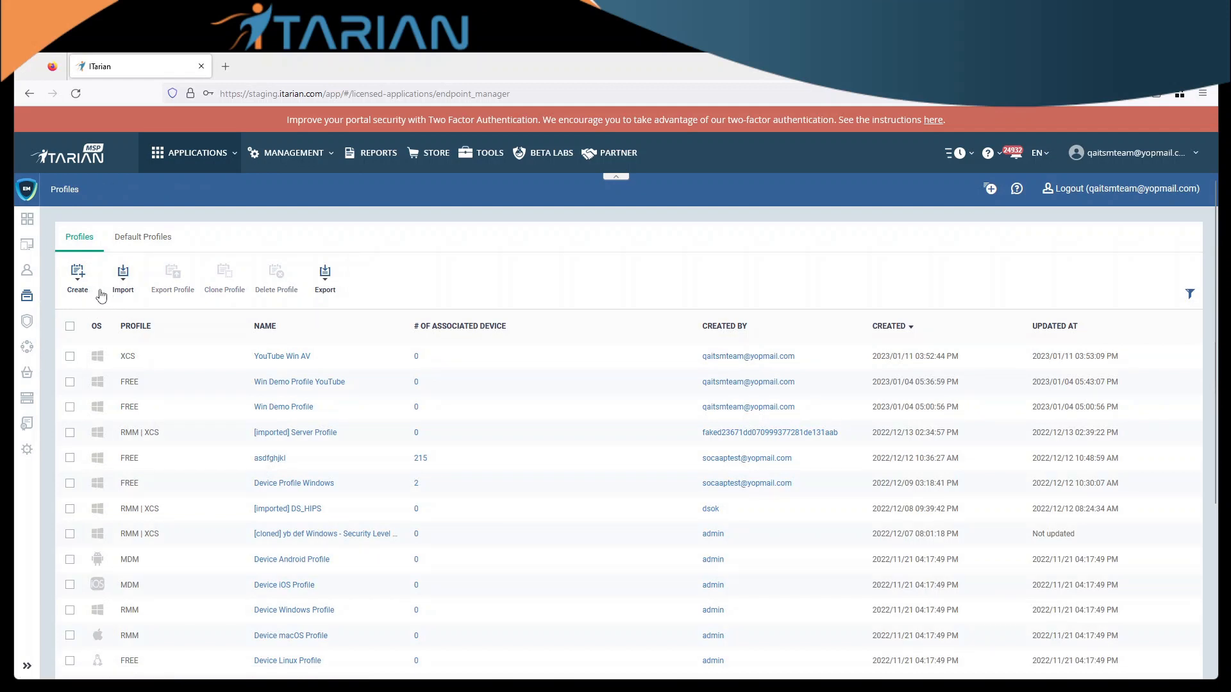
pyautogui.click(82, 293)
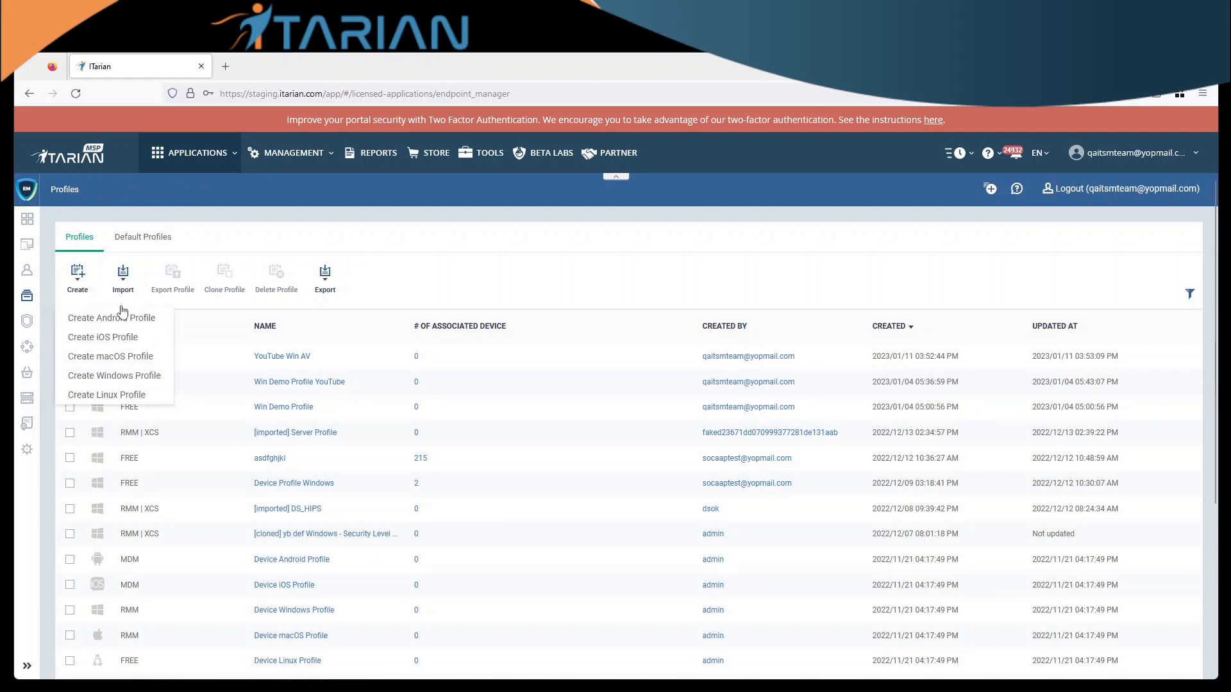
pyautogui.click(122, 375)
pyautogui.click(500, 268)
pyautogui.write('Win')
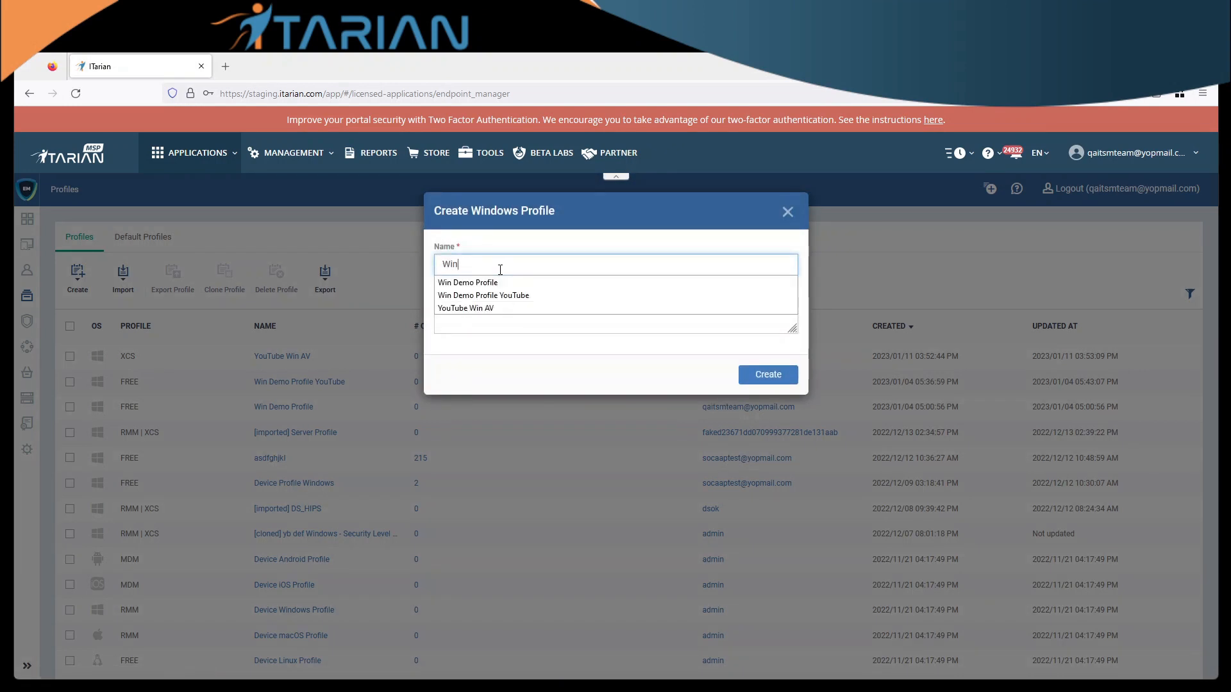
pyautogui.write(' You')
pyautogui.press('BackSpace')
pyautogui.press('BackSpace')
pyautogui.press('BackSpace')
pyautogui.press('BackSpace')
pyautogui.press('BackSpace')
pyautogui.press('BackSpace')
# Name the new Windows profile "YouTube Win RMM Patch" and create it.
pyautogui.write('YouTube')
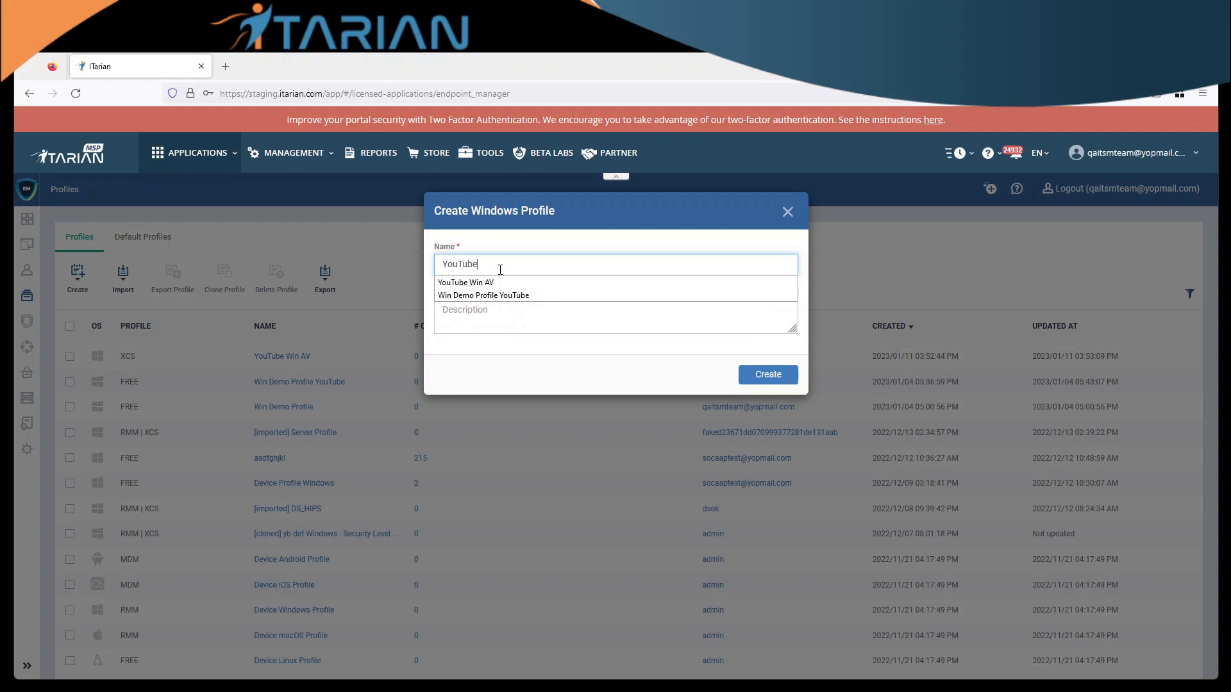
pyautogui.write(' Win RMM')
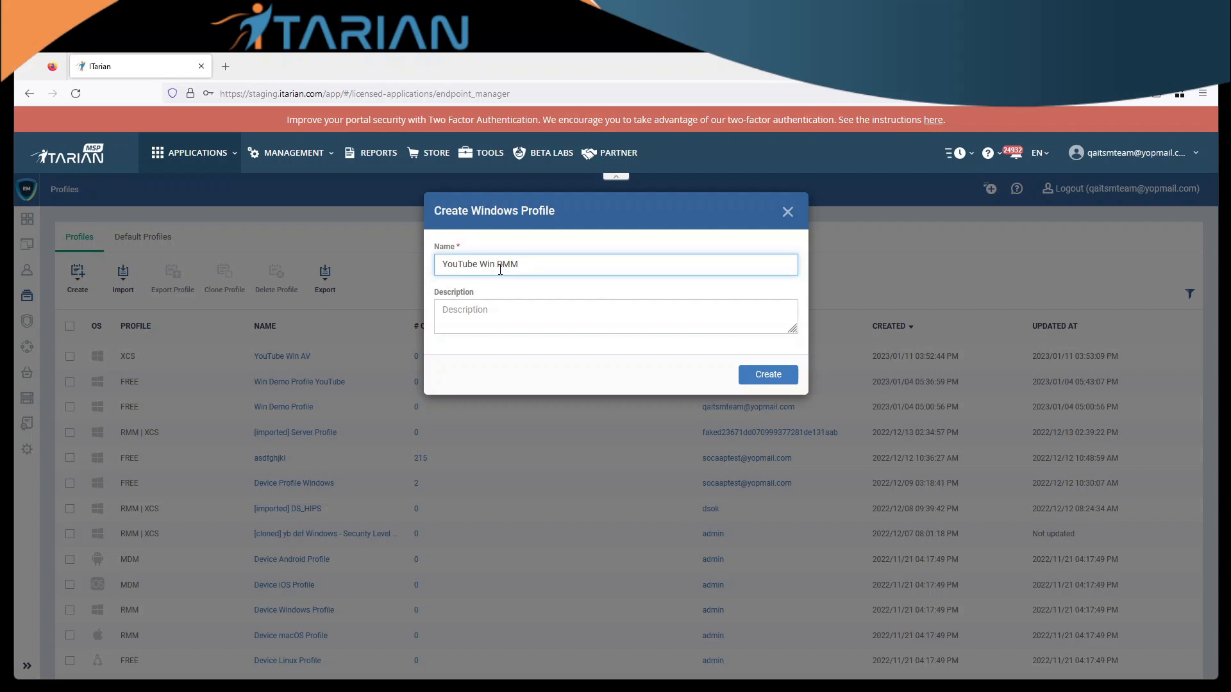
pyautogui.write(' Patch')
pyautogui.click(768, 380)
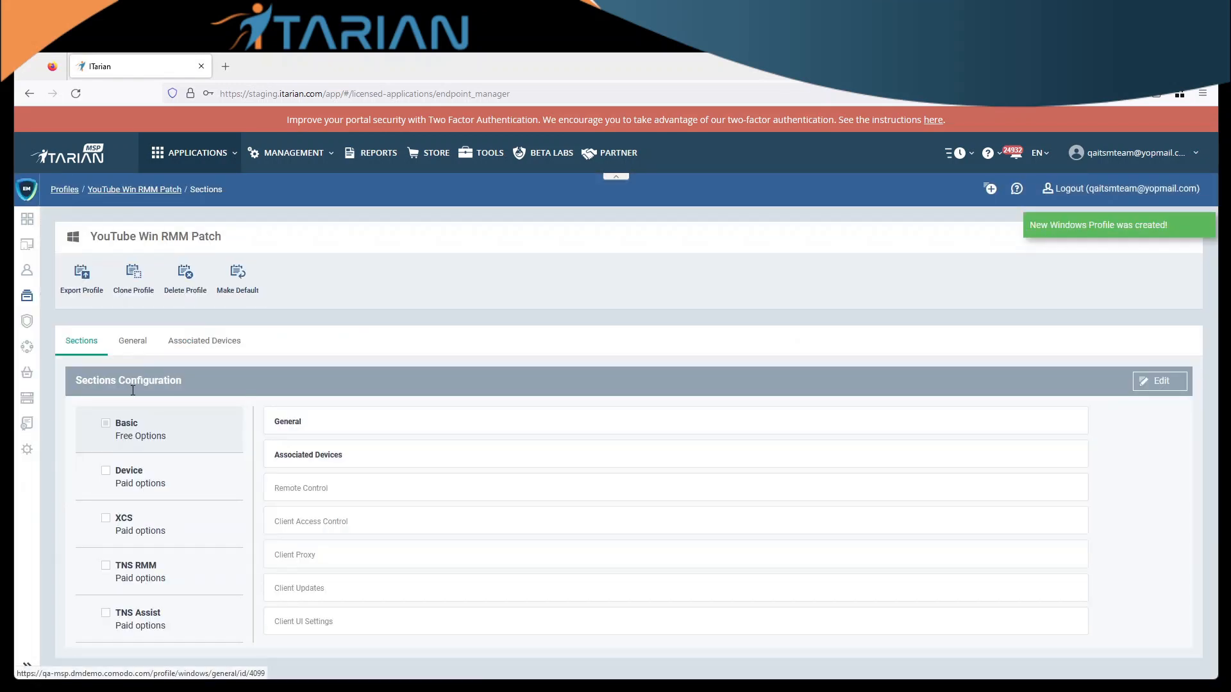
# Enable the Procedures section from the Device options for the YouTube Win RMM Patch profile and save the sections configuration.
pyautogui.click(1139, 383)
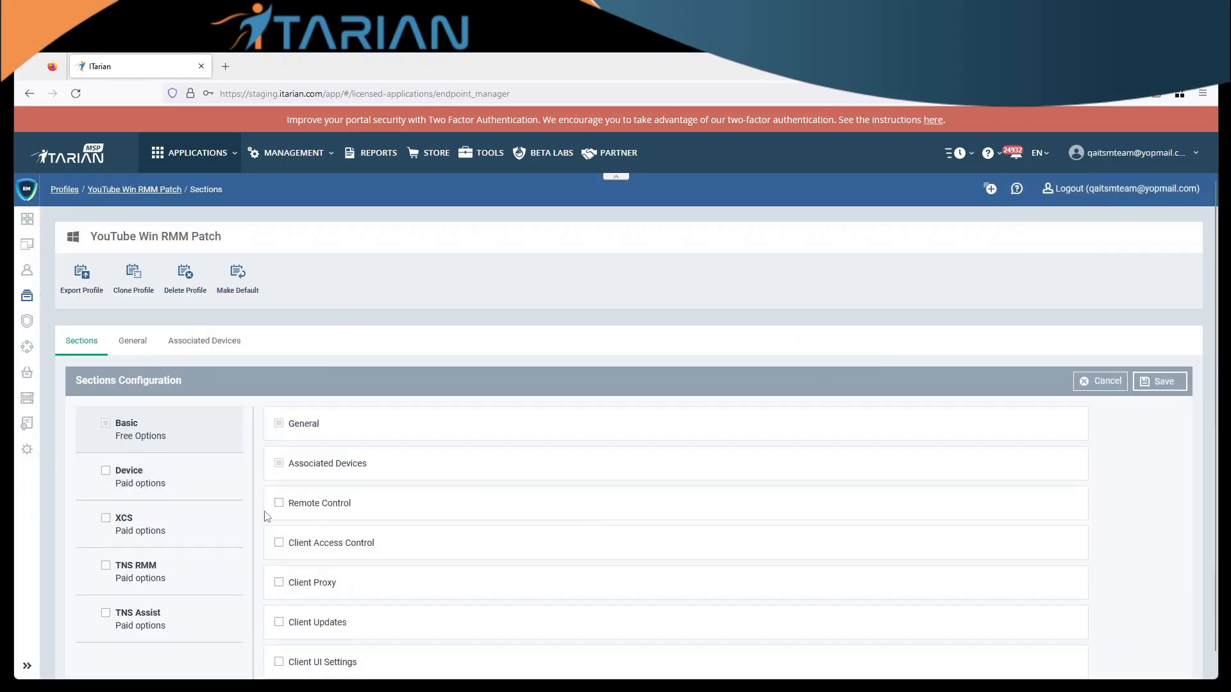
pyautogui.click(107, 472)
pyautogui.click(164, 494)
pyautogui.click(280, 505)
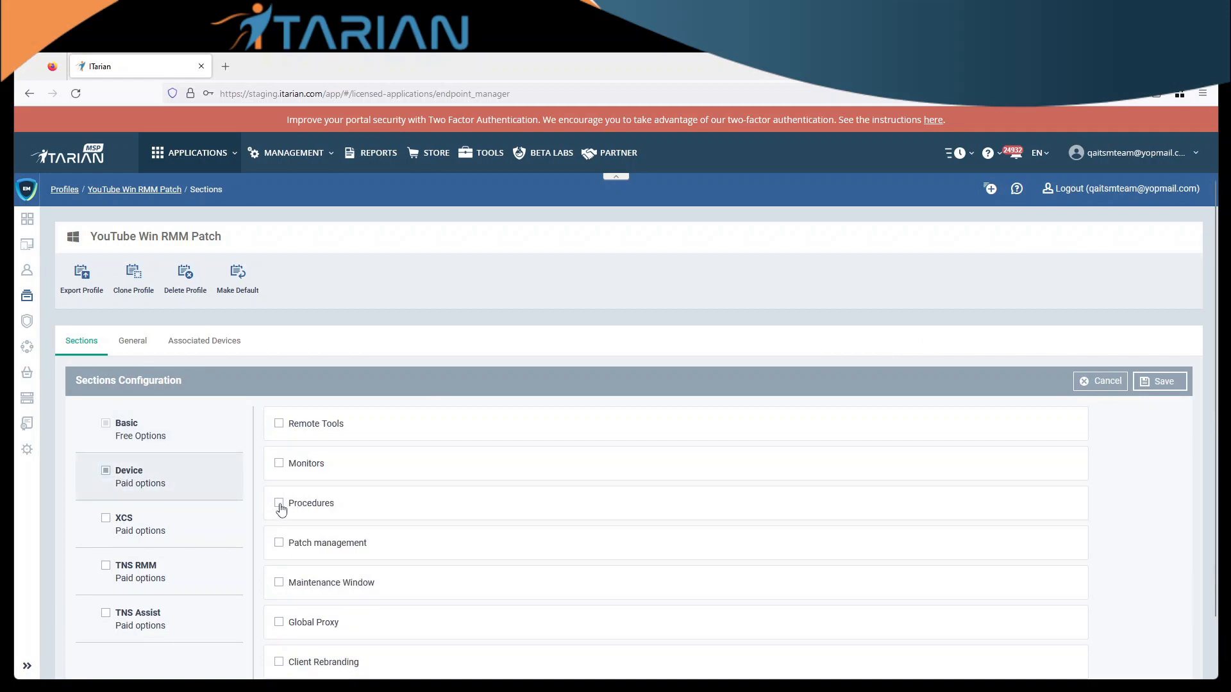
pyautogui.click(1148, 385)
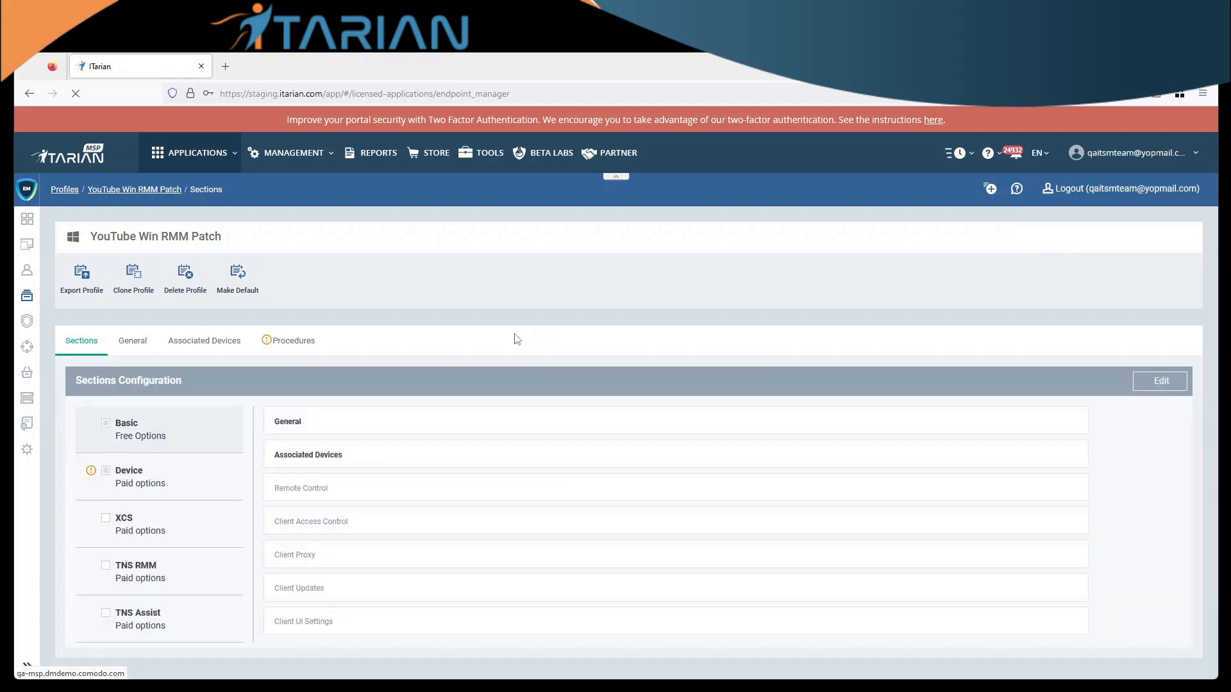
# Start adding an existing procedure to the profile's Procedures section and choose "Critical patch updates [Patch]".
pyautogui.click(291, 349)
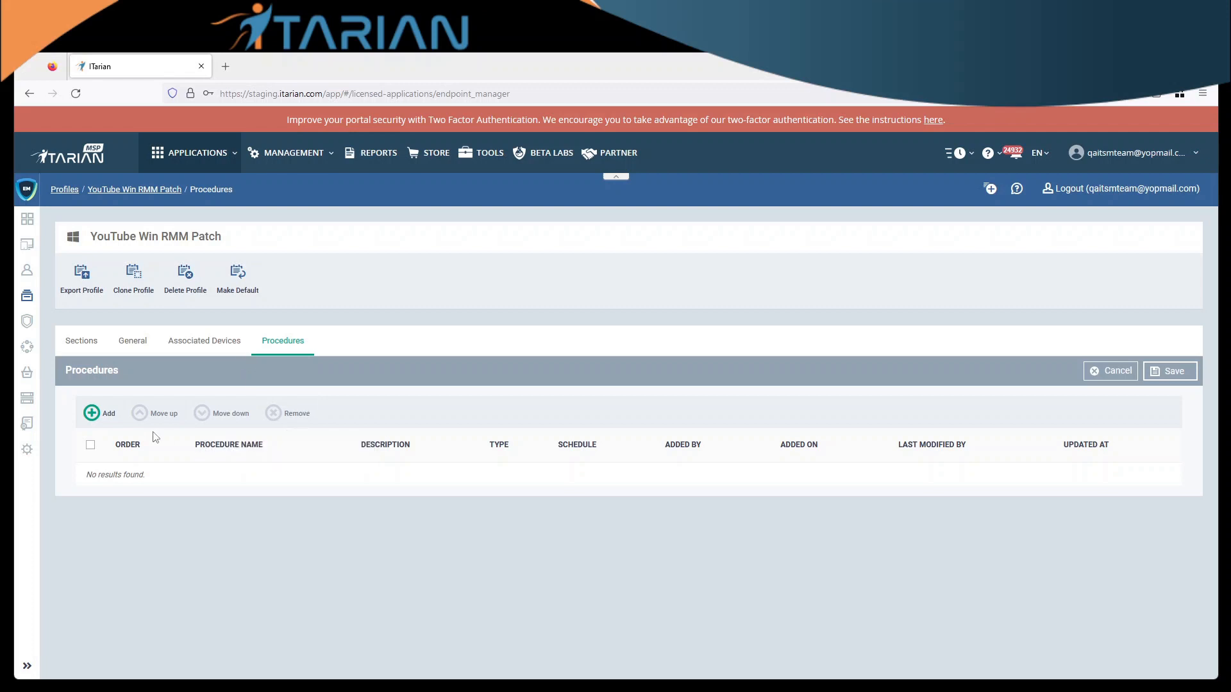
pyautogui.click(97, 412)
pyautogui.click(517, 269)
pyautogui.write('crit')
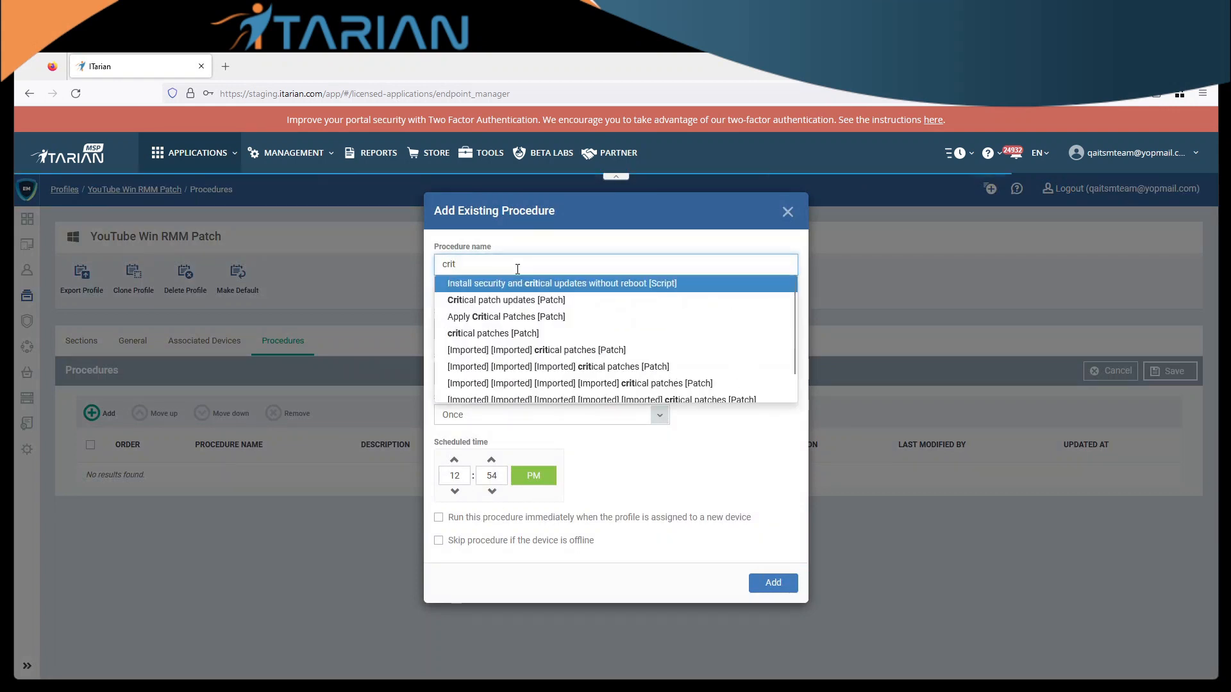
pyautogui.click(516, 303)
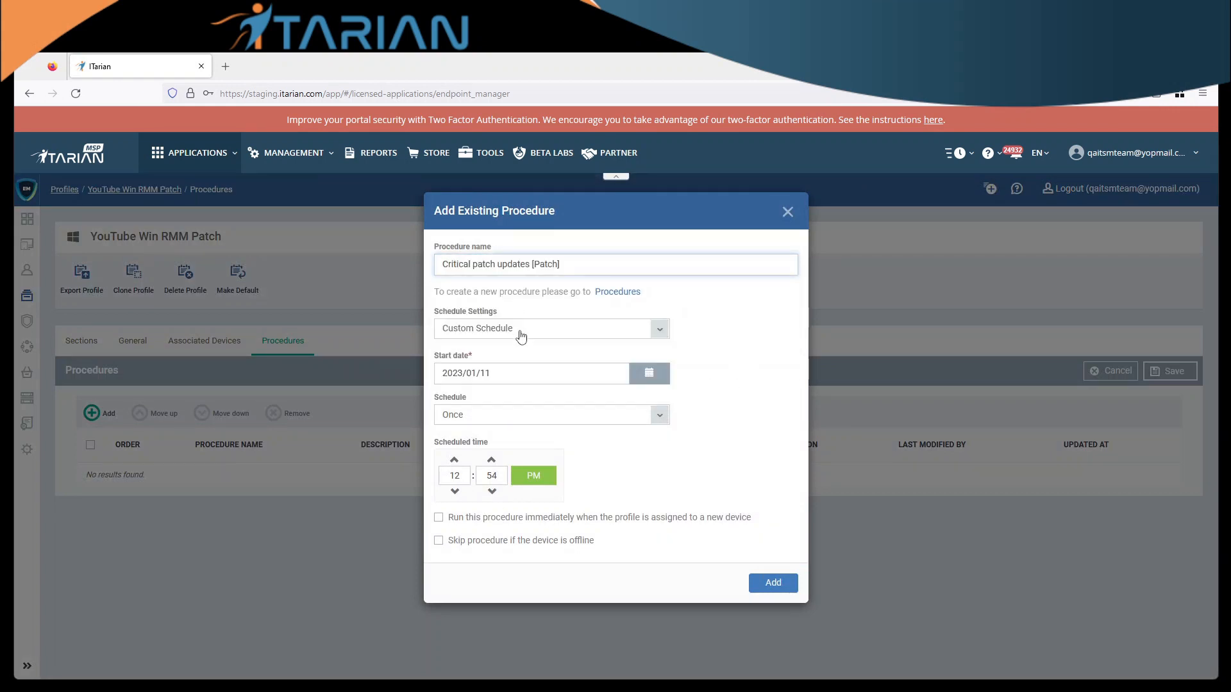
# Schedule the critical patch updates procedure to run daily at 02:00 PM.
pyautogui.click(644, 417)
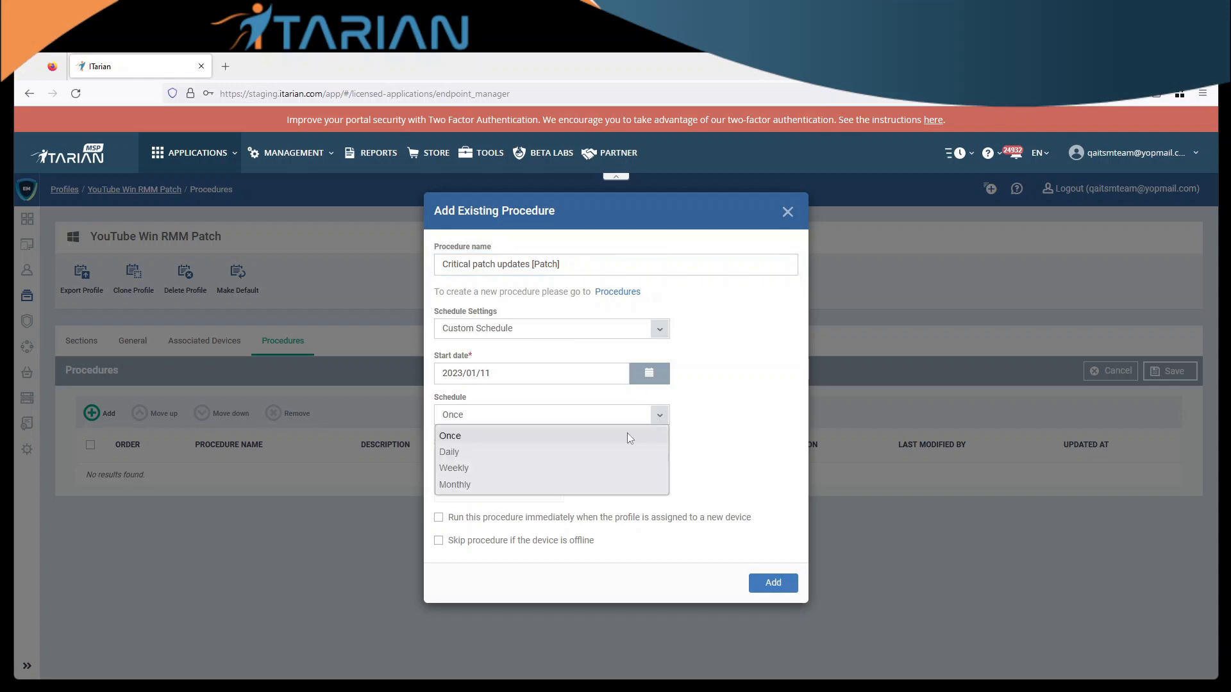
pyautogui.click(594, 450)
pyautogui.click(465, 475)
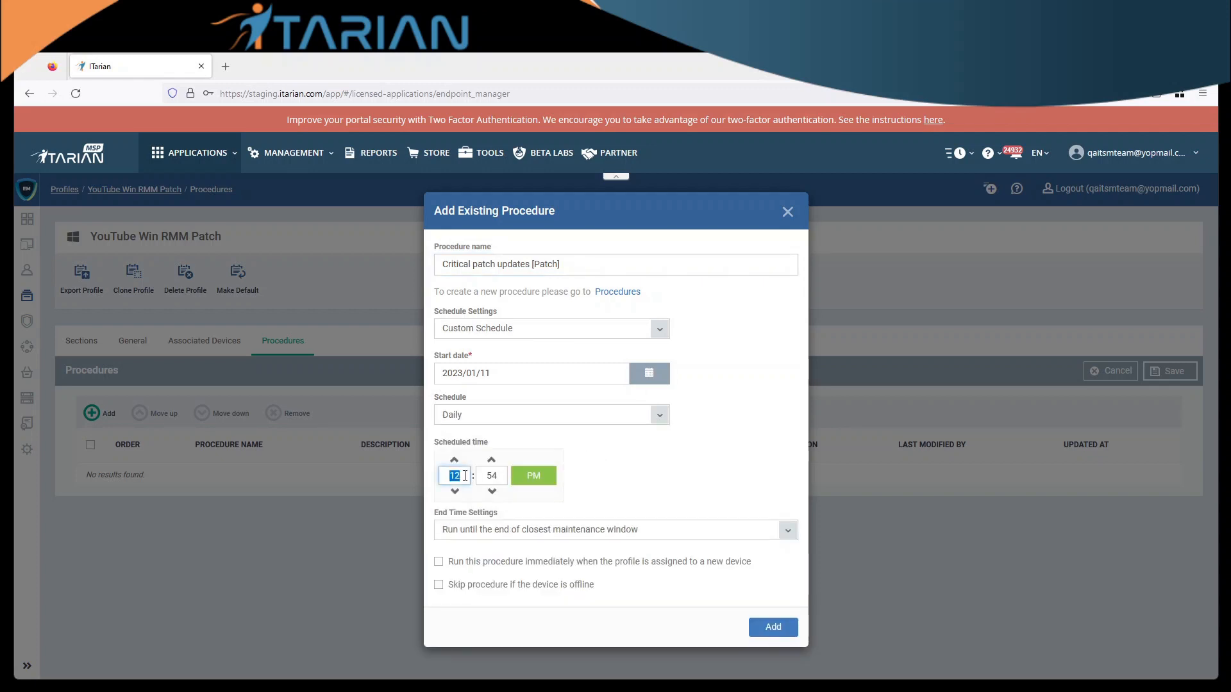
pyautogui.write('2')
pyautogui.click(480, 476)
pyautogui.write('00')
# Set the procedure to no end settings and to skip offline devices, then add it and save the Procedures section.
pyautogui.click(626, 531)
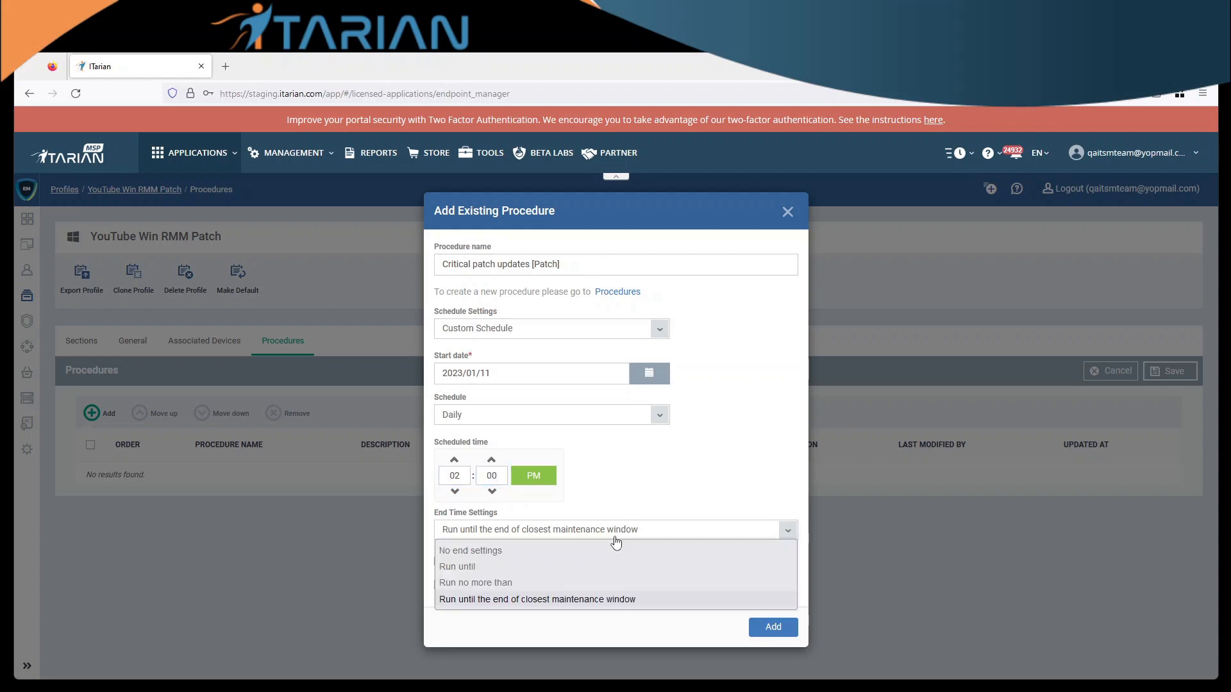
pyautogui.click(591, 549)
pyautogui.click(439, 584)
pyautogui.click(773, 628)
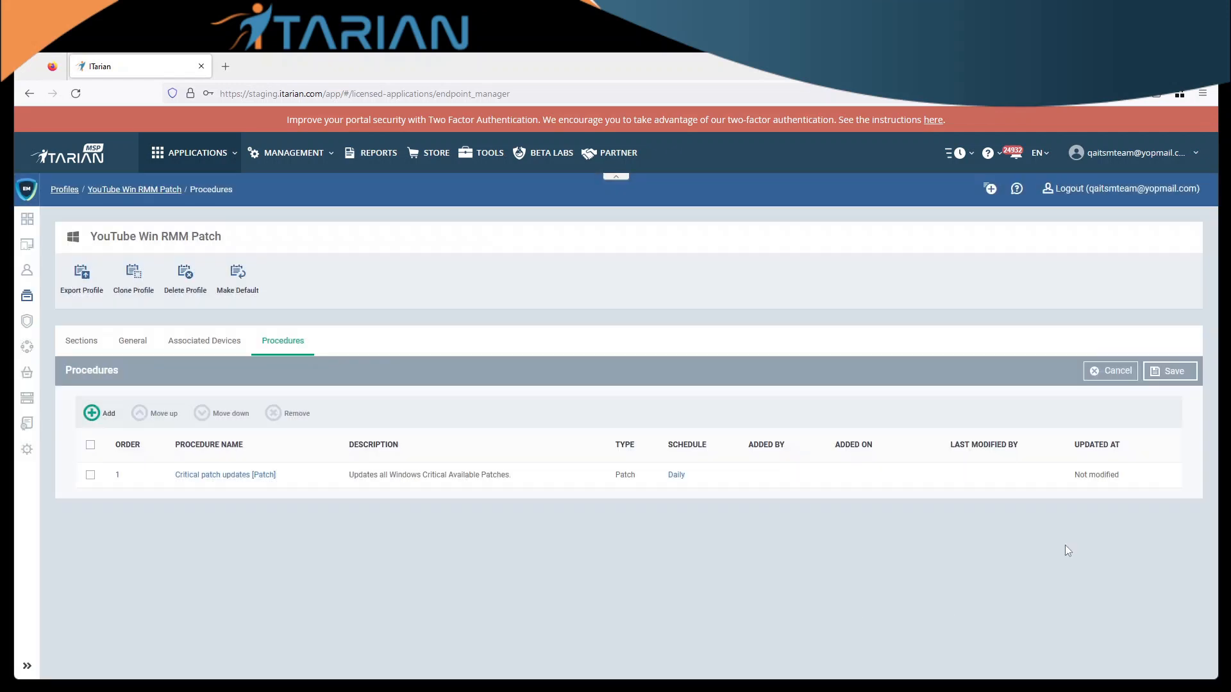
pyautogui.click(1172, 372)
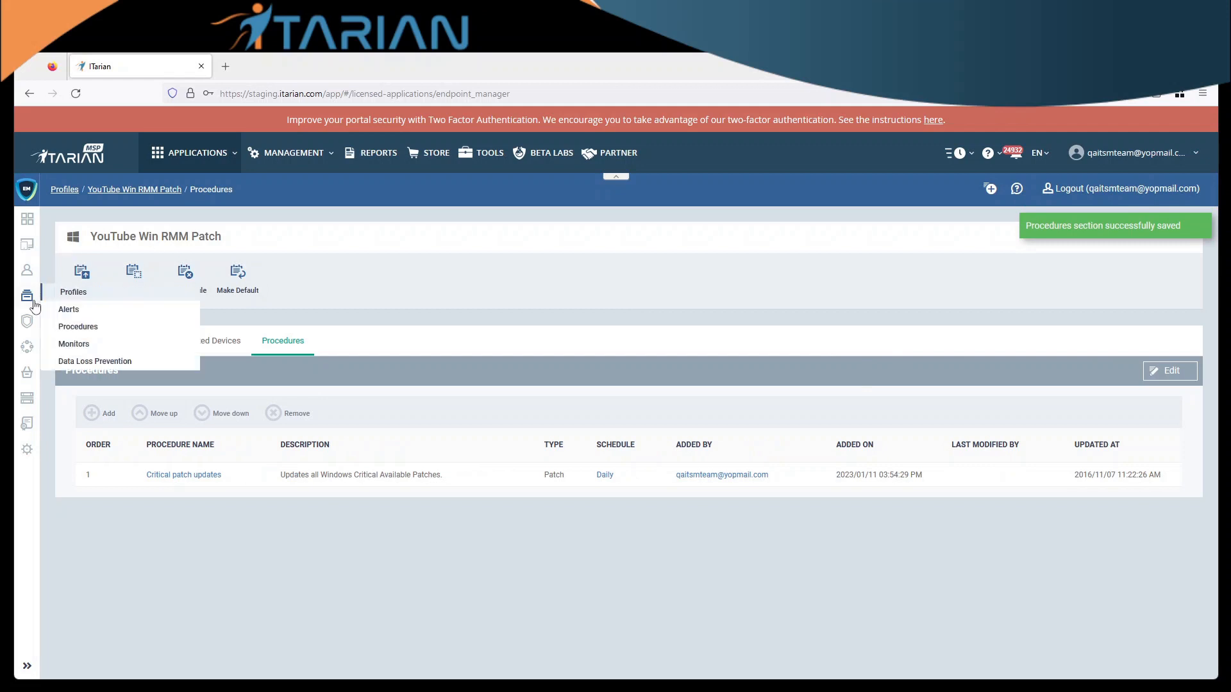
# Create a new Windows profile named "YouTube Win RMM Procedure" from the Profiles list.
pyautogui.click(65, 297)
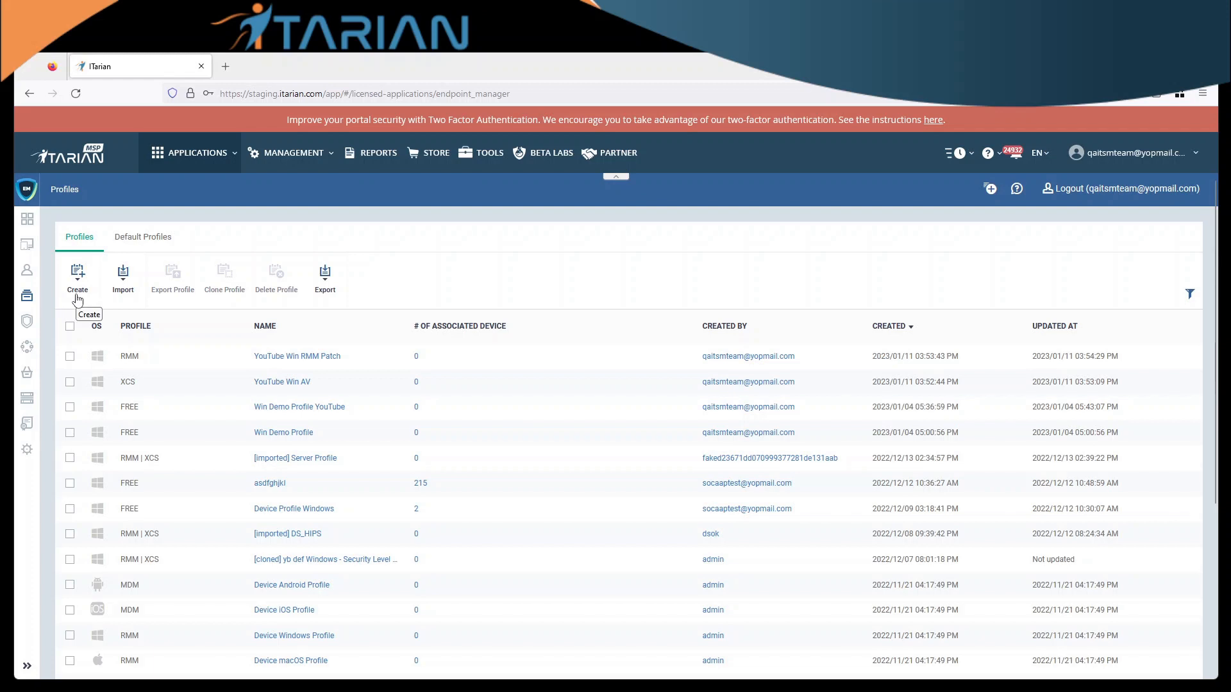
pyautogui.click(78, 300)
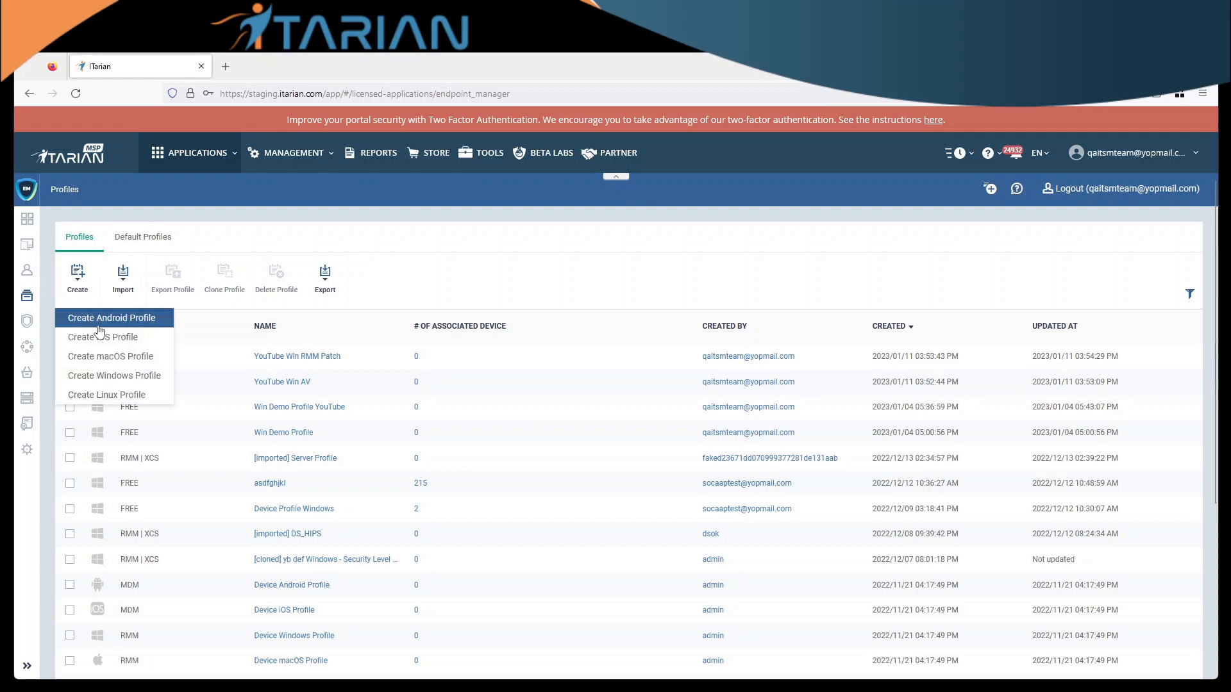
pyautogui.click(129, 380)
pyautogui.click(592, 270)
pyautogui.write('You')
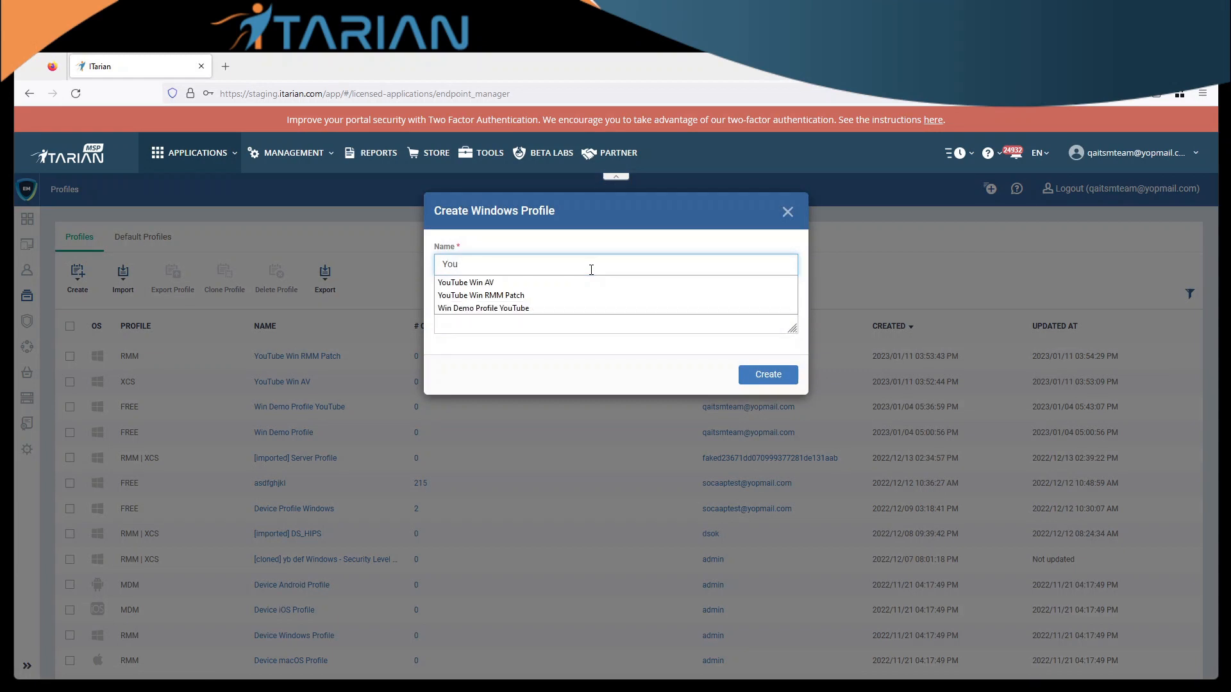
pyautogui.write('Tube Win RM')
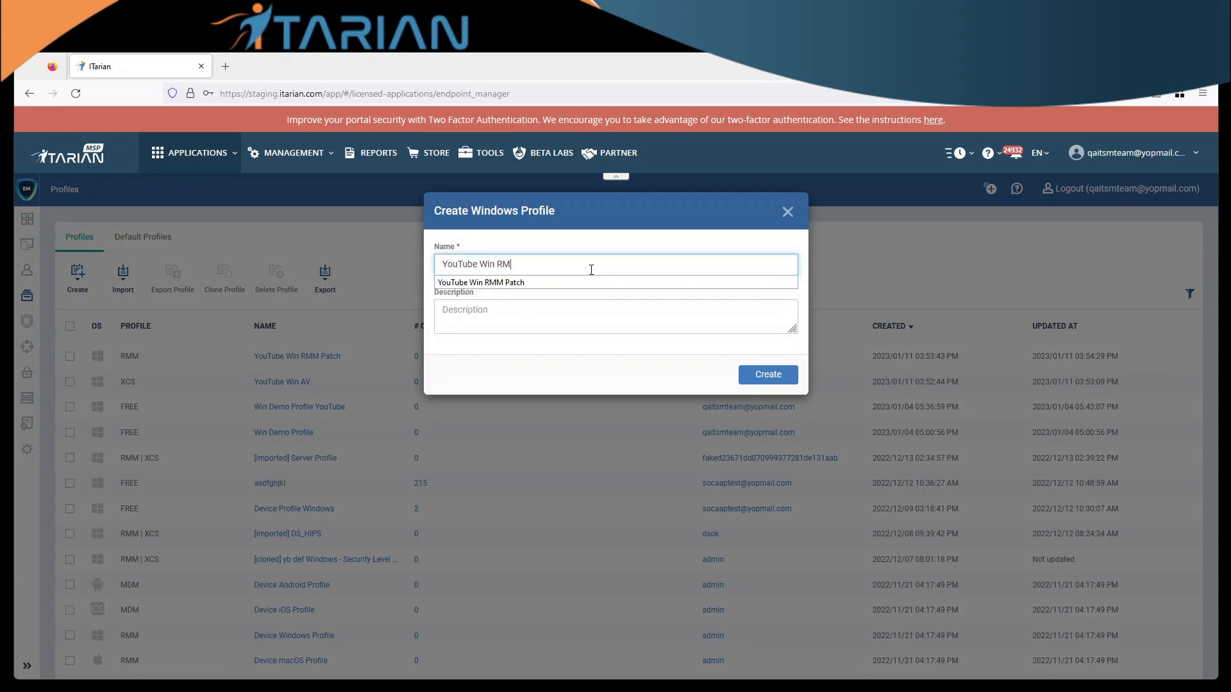
pyautogui.write('M Procedu')
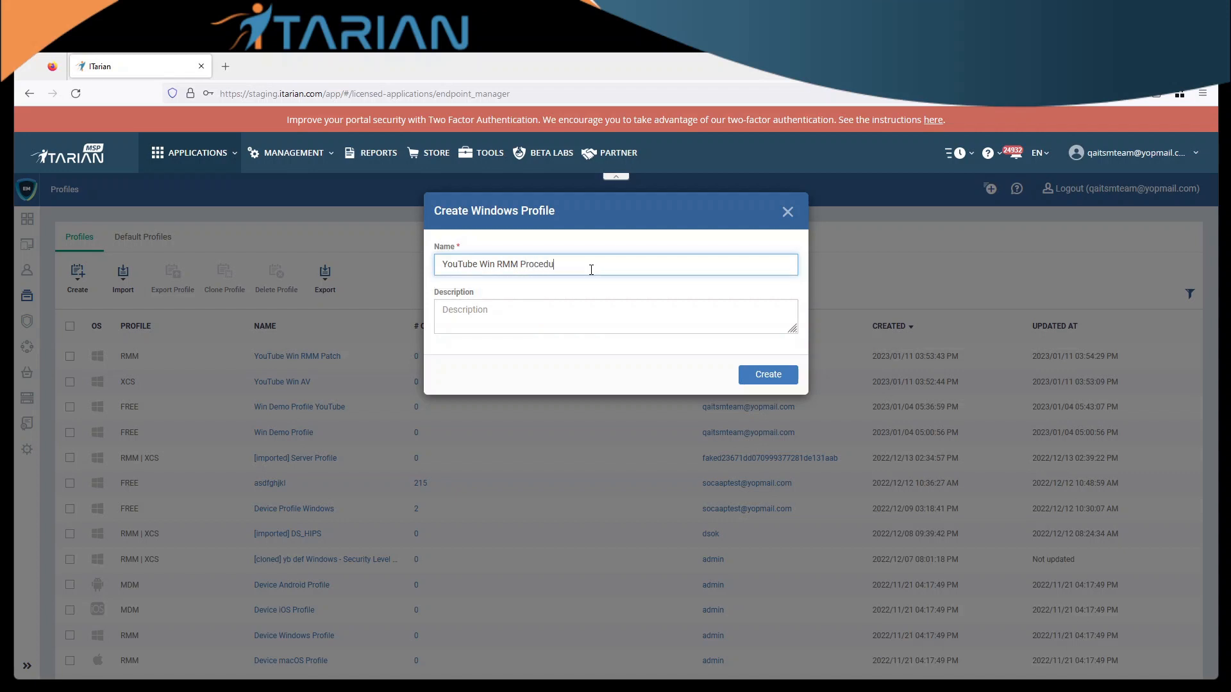
pyautogui.write('re')
pyautogui.click(759, 376)
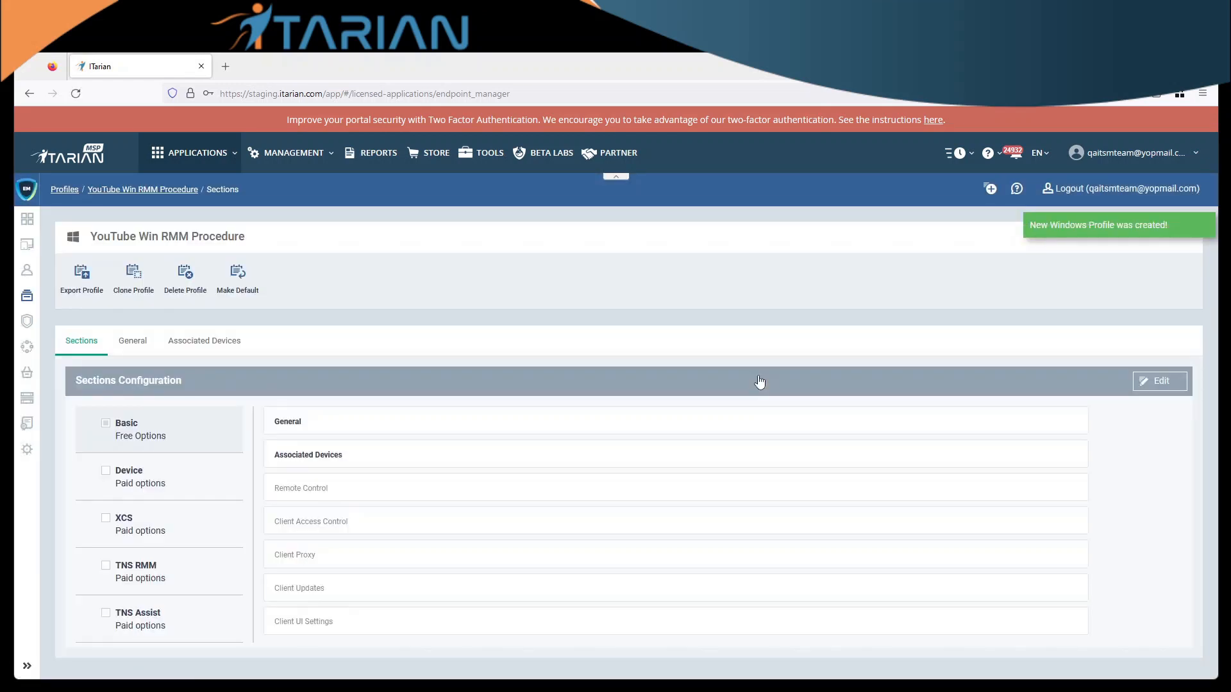
# Enable the Monitors section from the Device options for the YouTube Win RMM Procedure profile and save the sections configuration.
pyautogui.click(125, 475)
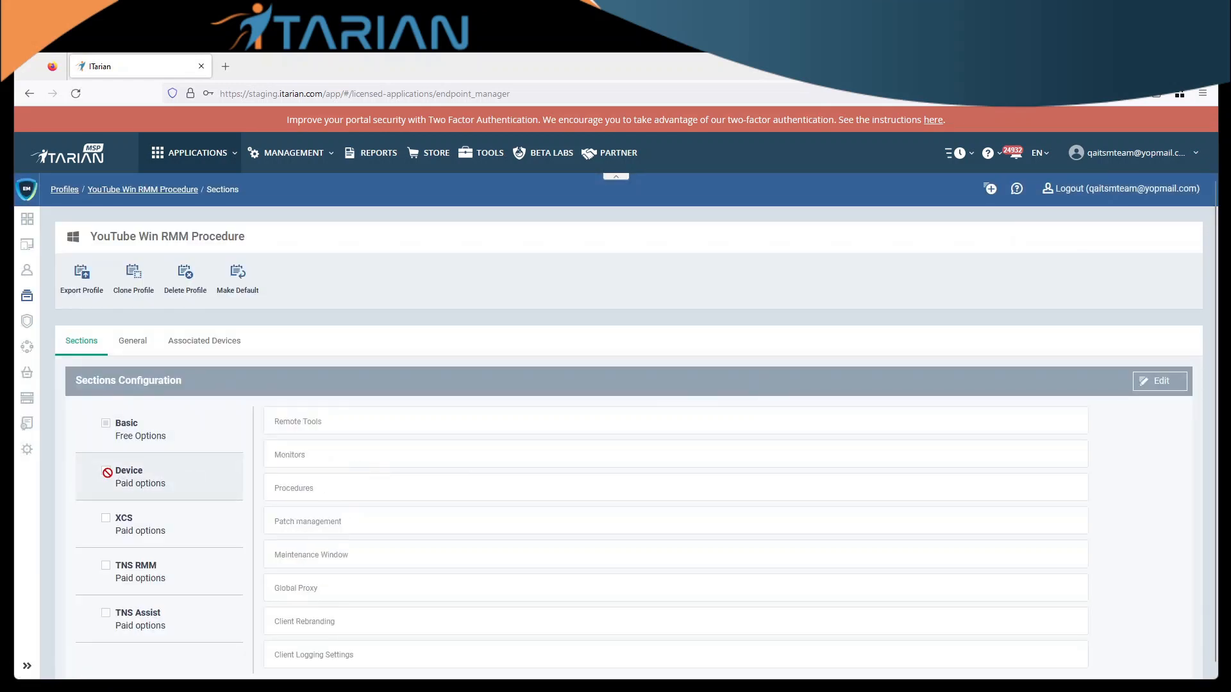
pyautogui.click(1157, 381)
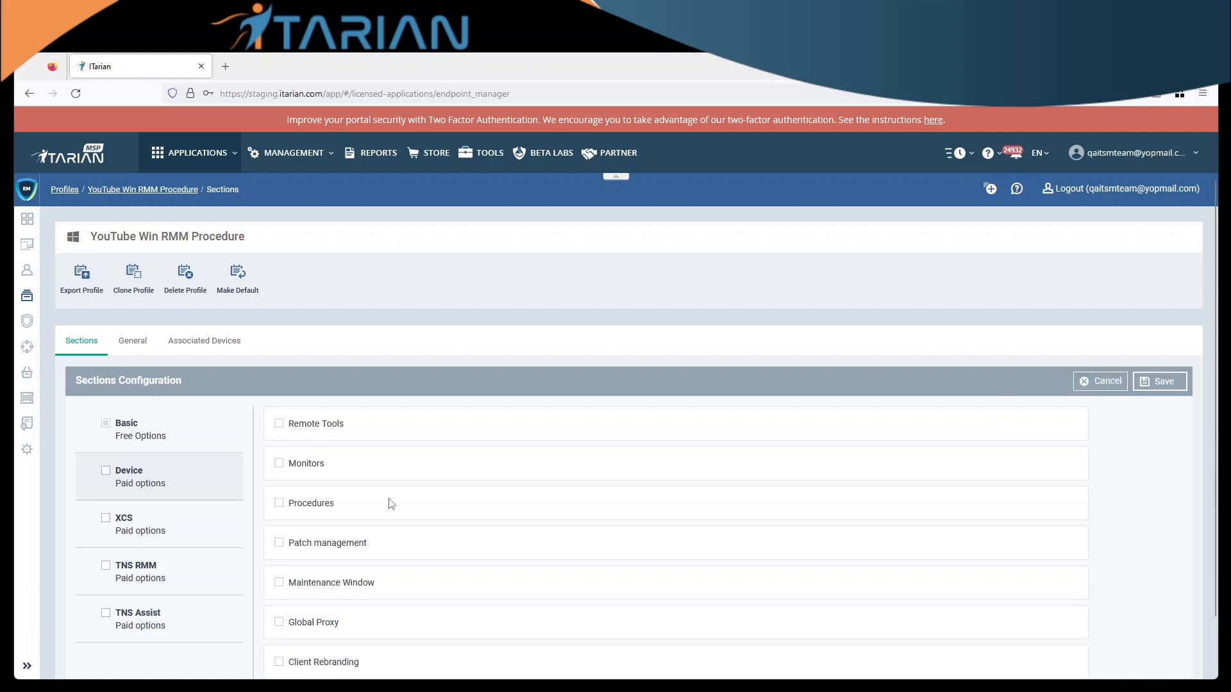
pyautogui.click(106, 471)
pyautogui.click(279, 464)
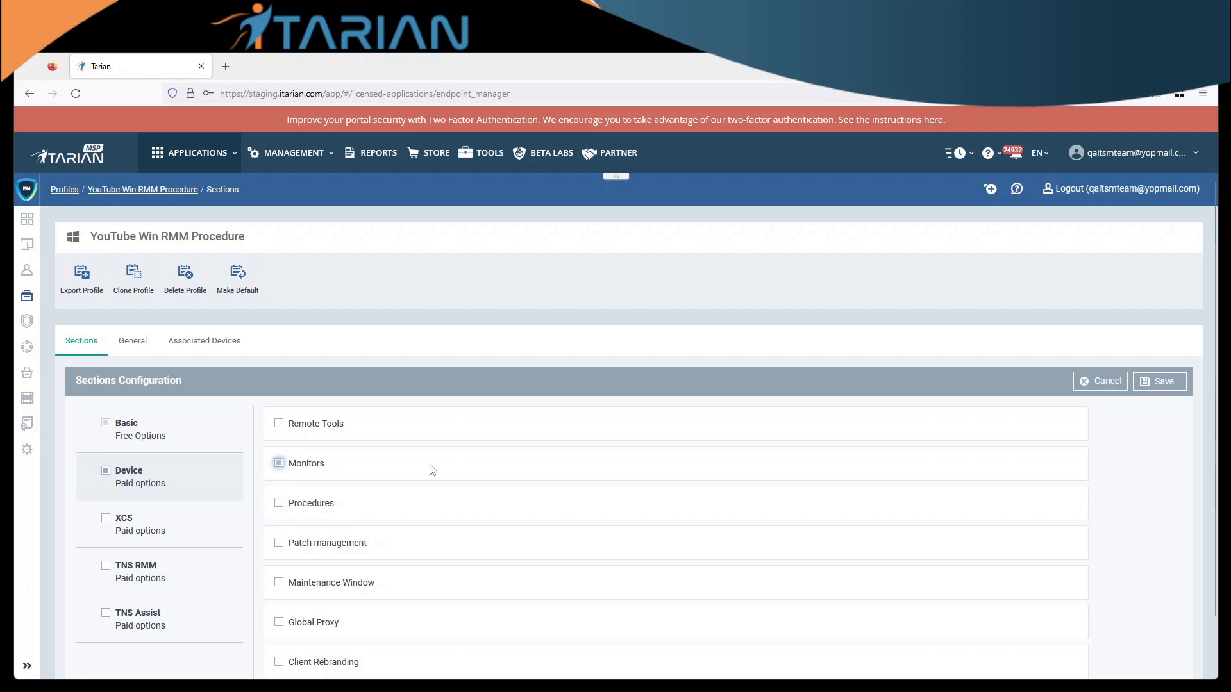
pyautogui.click(1162, 385)
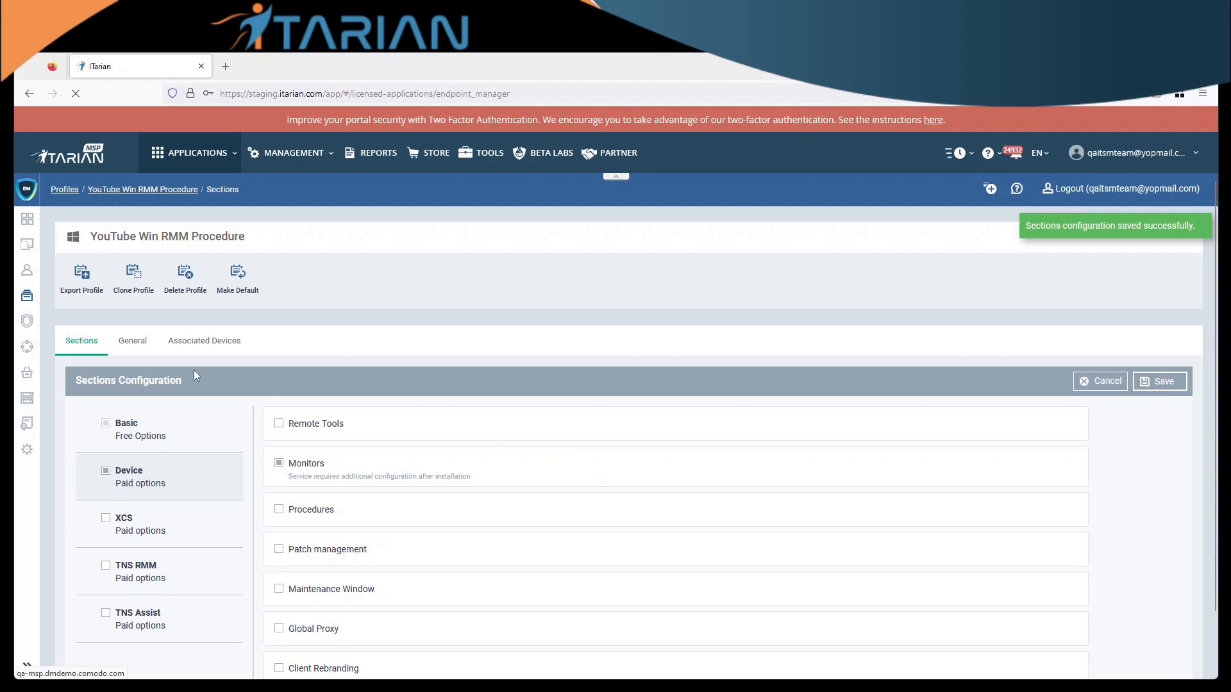
# Rename the profile as "YouTube Win RMM Monitor" in its general settings and save the change.
pyautogui.click(139, 347)
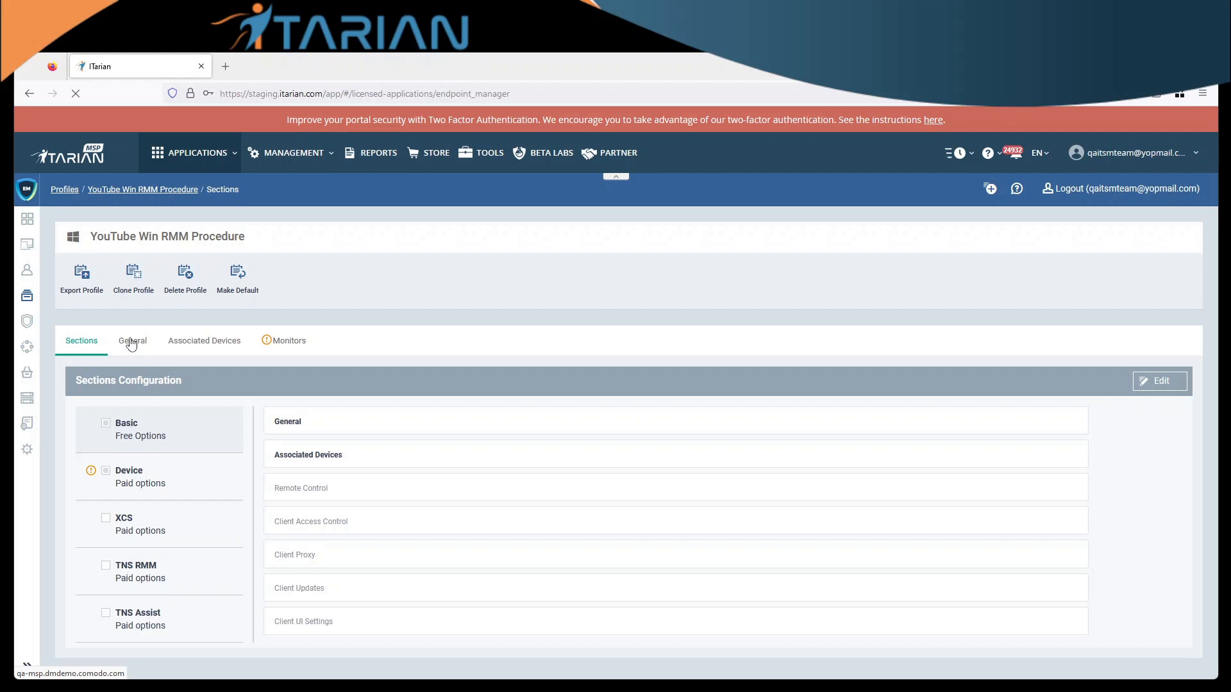
pyautogui.click(1162, 383)
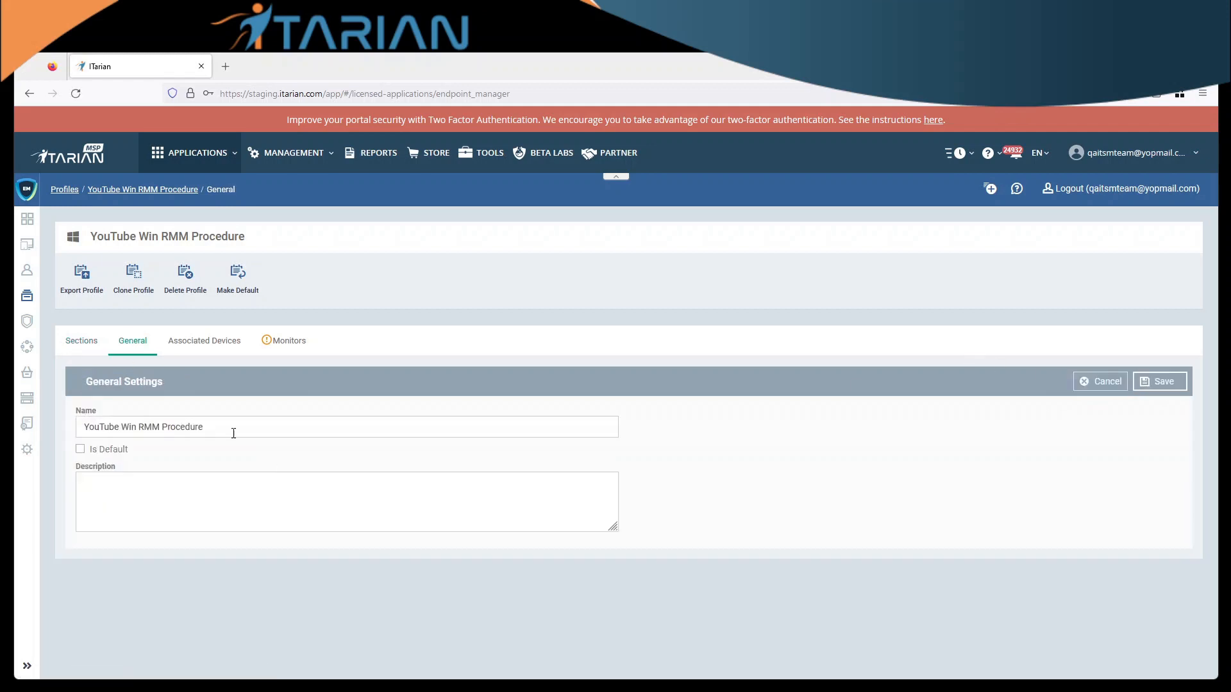
pyautogui.moveTo(162, 428); pyautogui.dragTo(241, 426)
pyautogui.write('Monito')
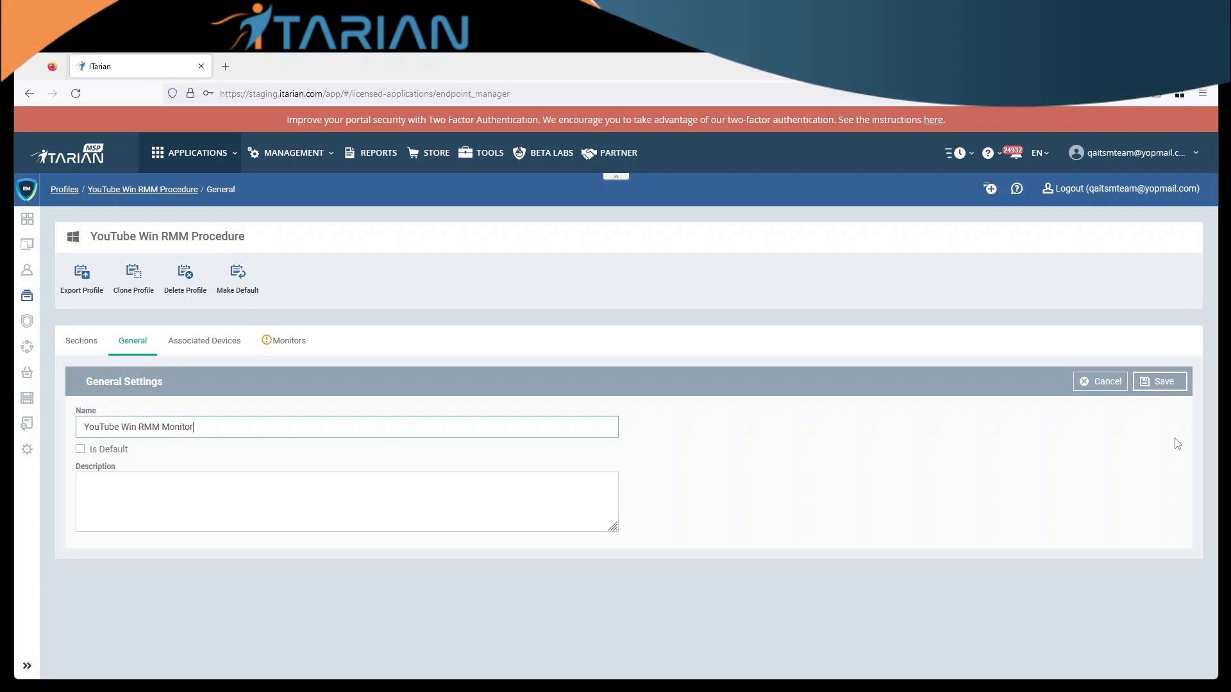
pyautogui.click(1164, 383)
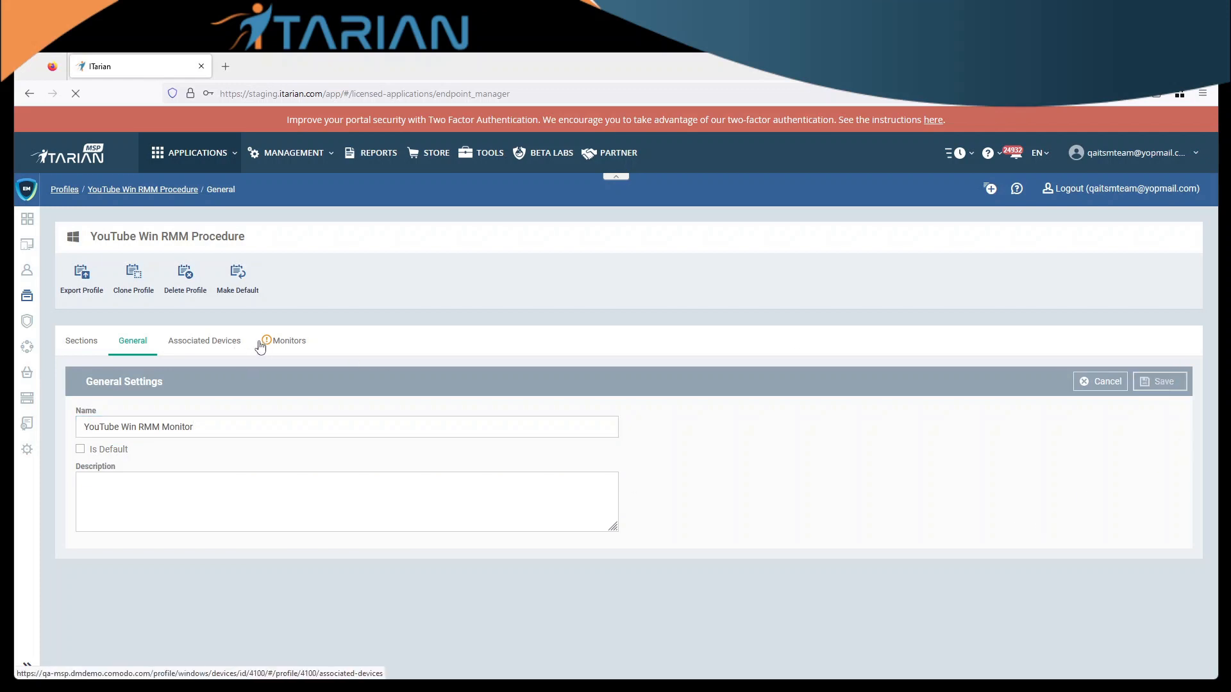
# Add the "Performance Monitor Set" monitor to the Monitors section of the YouTube Win RMM Monitor profile.
pyautogui.click(295, 341)
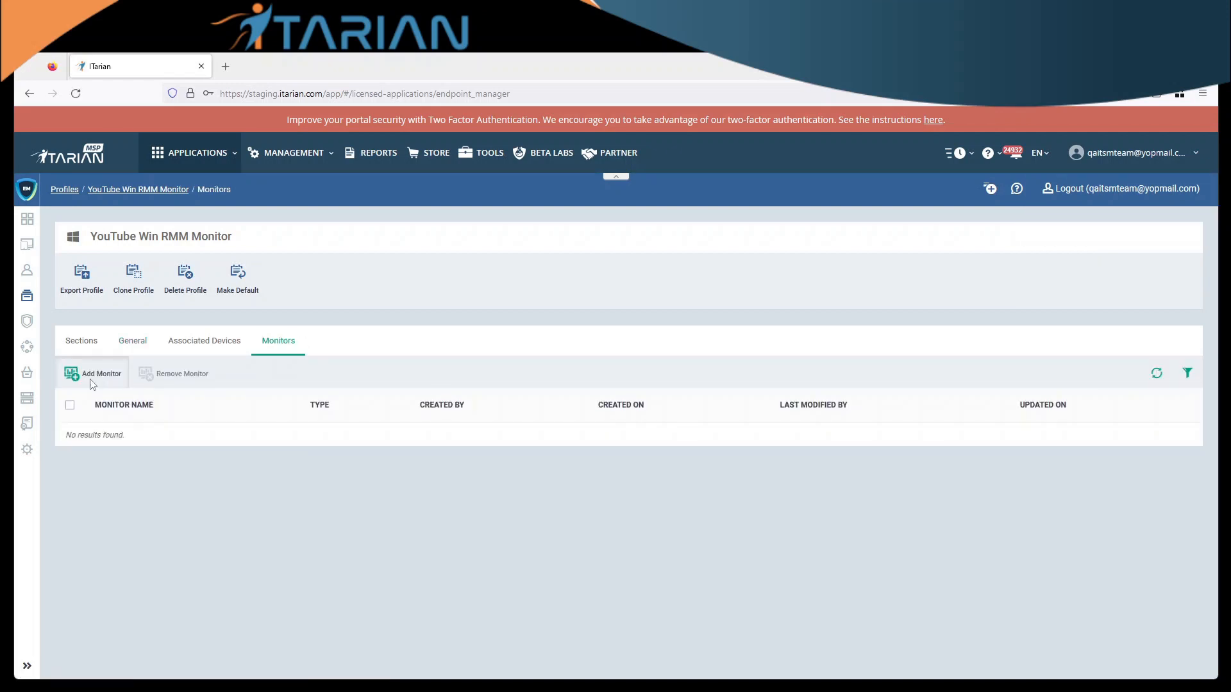
pyautogui.click(96, 375)
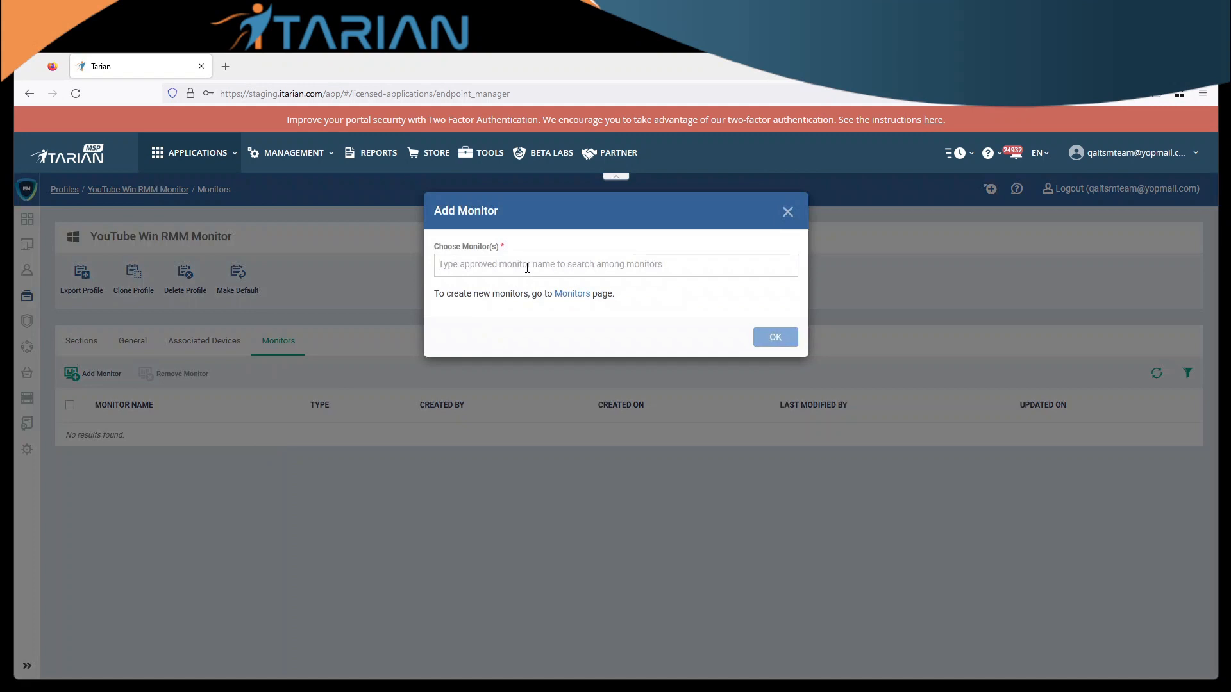
pyautogui.write('per')
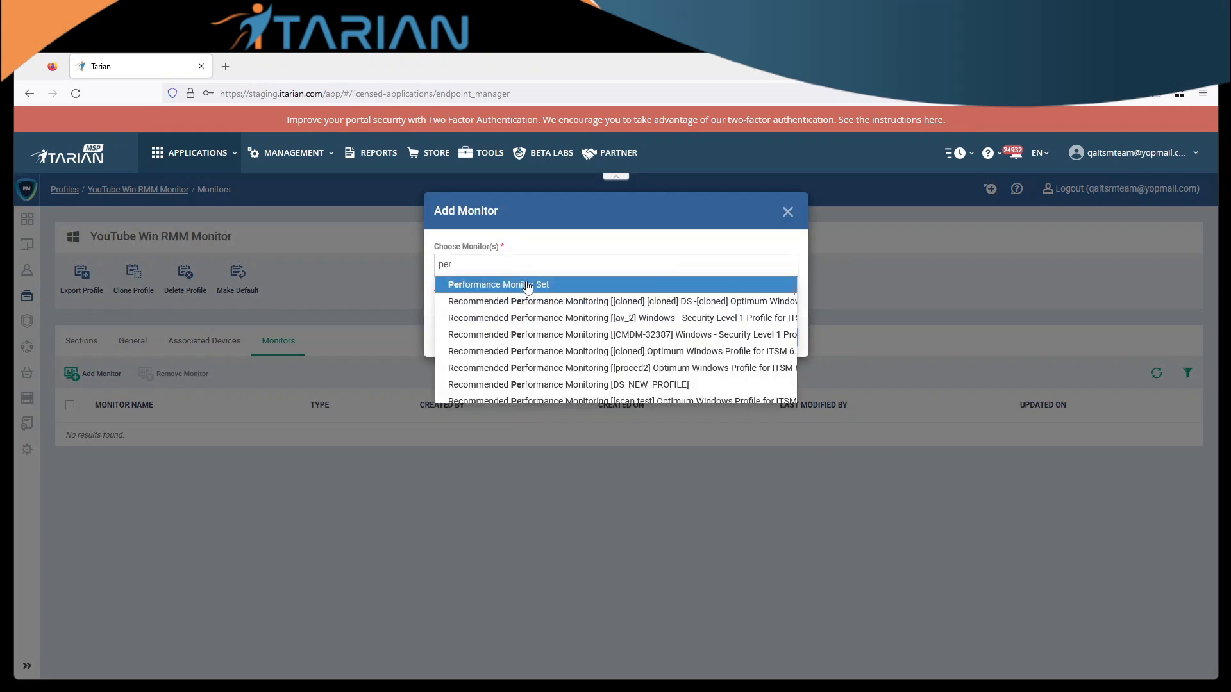
pyautogui.click(528, 286)
pyautogui.click(775, 352)
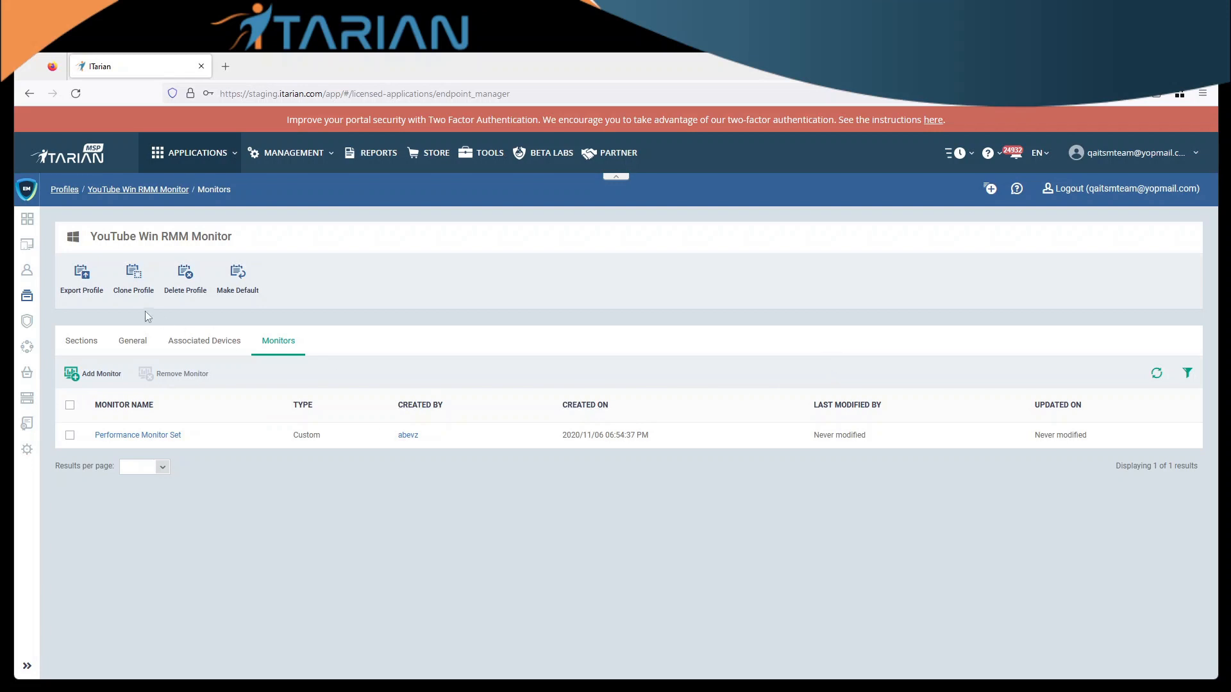
# Return to the Profiles list and select YouTube Win RMM Monitor, YouTube Win RMM Patch and YouTube Win AV.
pyautogui.click(26, 667)
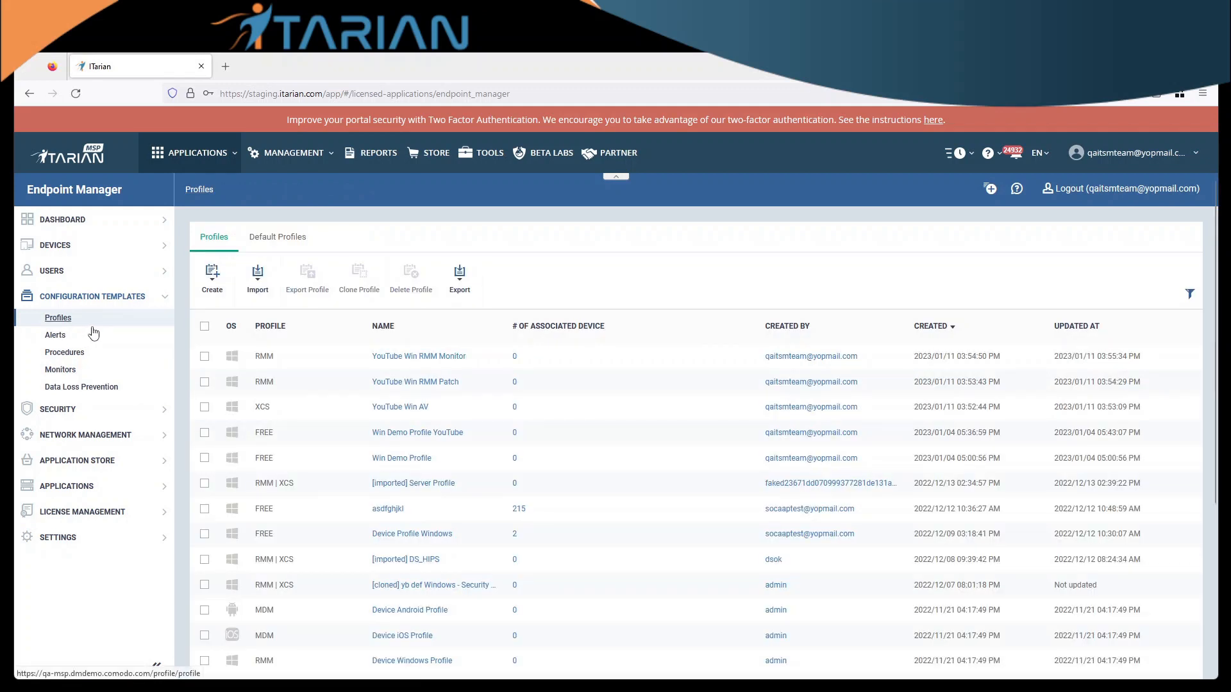
pyautogui.click(204, 358)
pyautogui.click(205, 383)
pyautogui.click(204, 407)
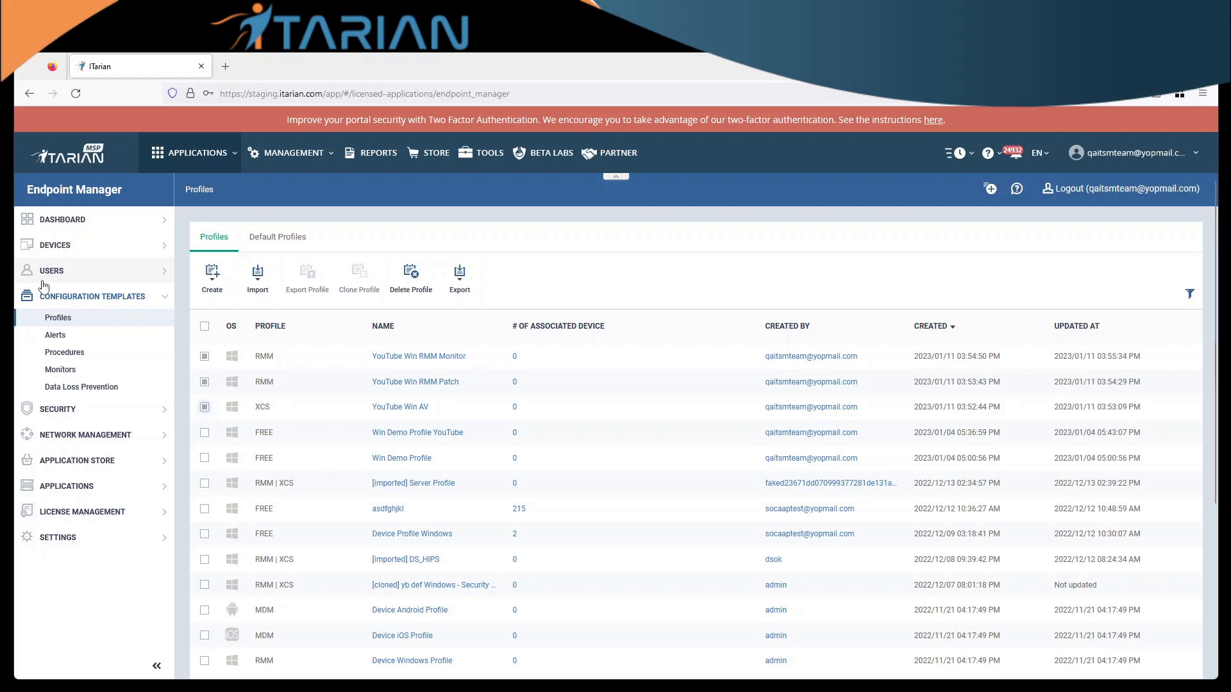
# Open the first DESKTOP-DBCPBHV device from the device list and show its managed profiles.
pyautogui.click(60, 249)
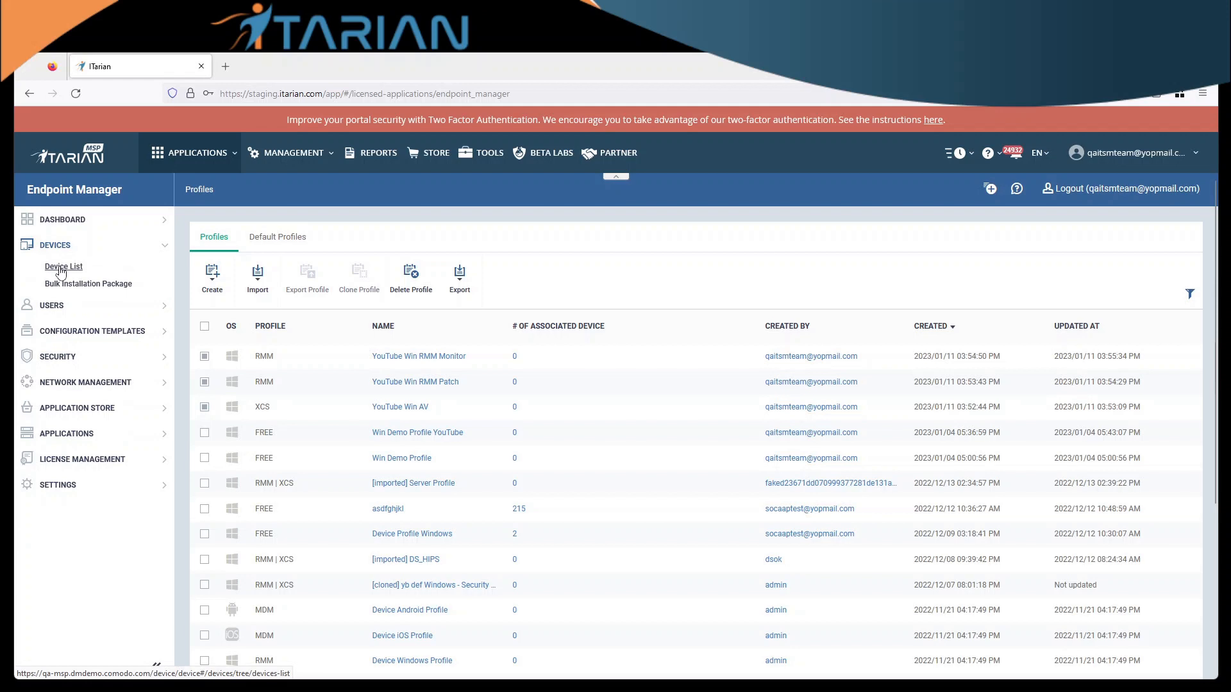
pyautogui.click(63, 267)
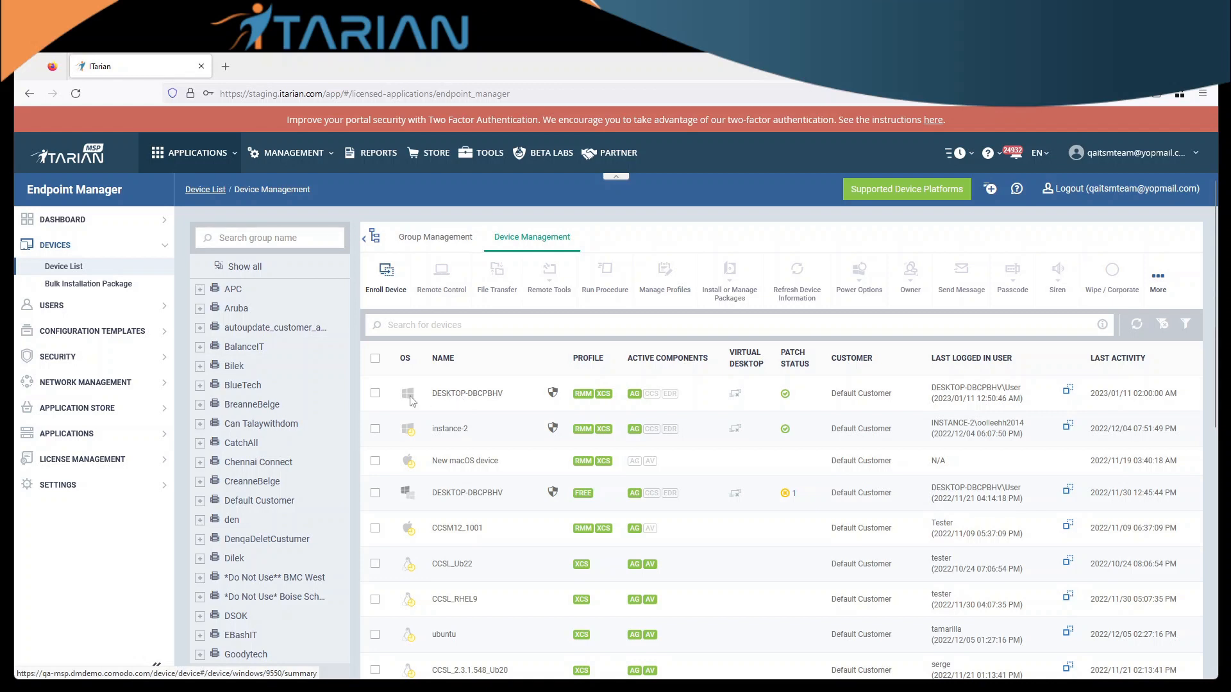
pyautogui.click(468, 394)
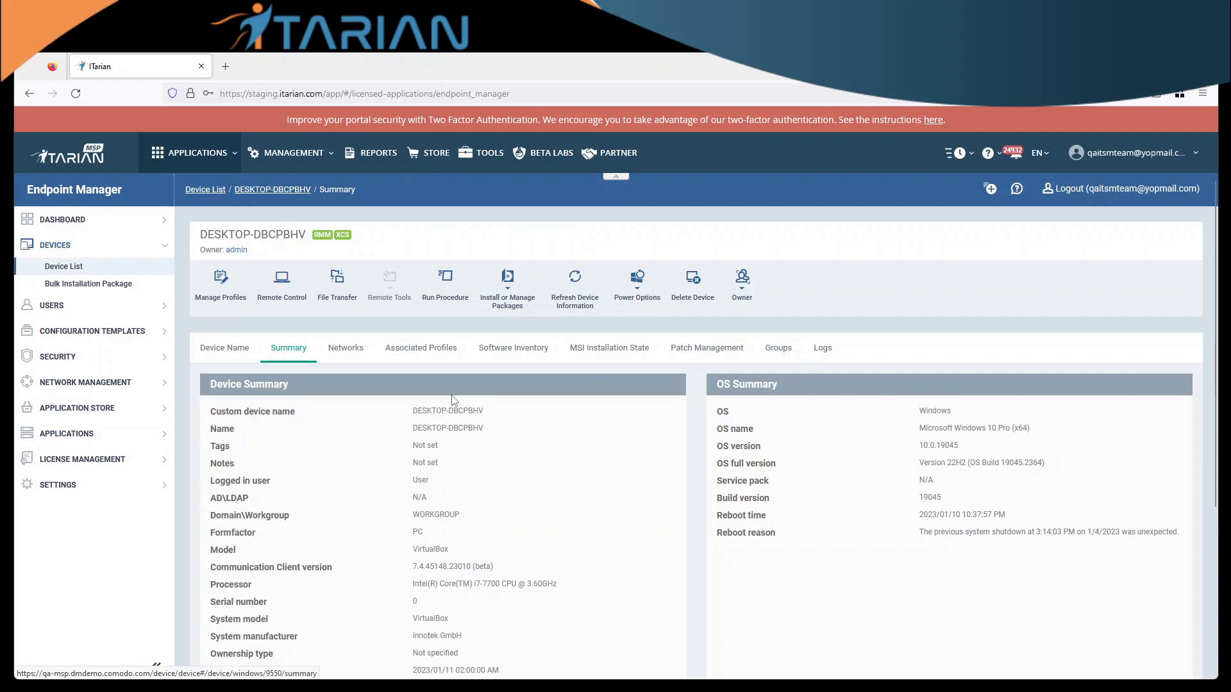
pyautogui.click(223, 293)
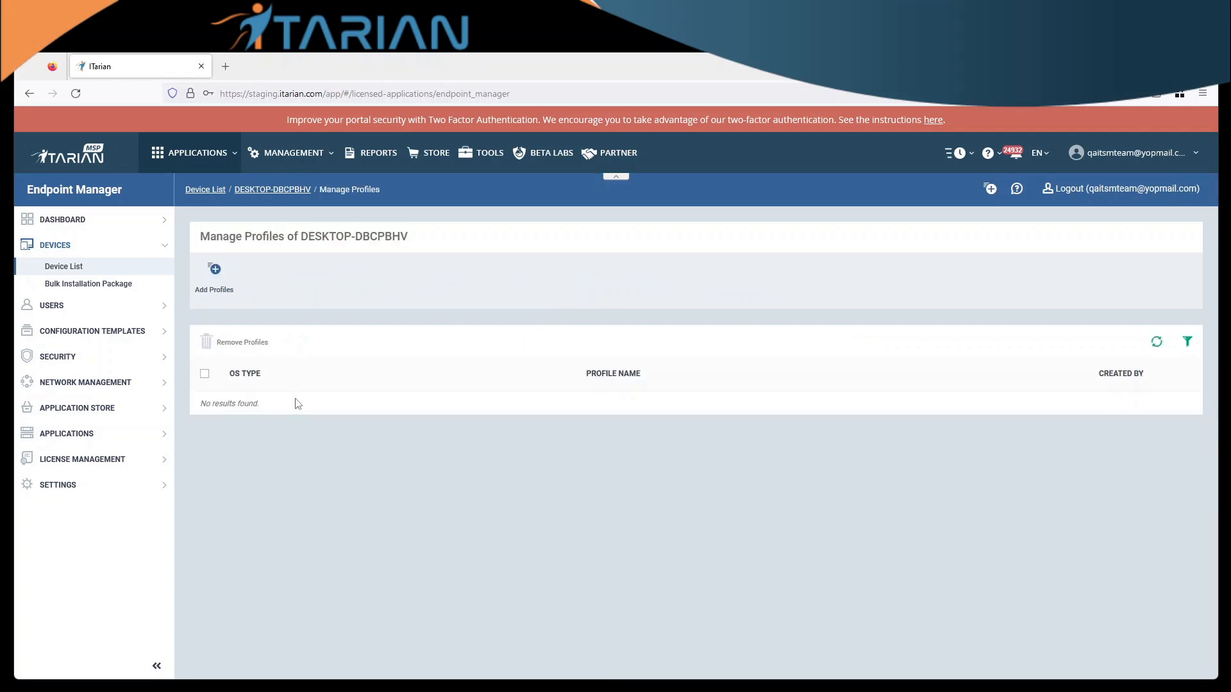
pyautogui.moveTo(221, 404); pyautogui.dragTo(298, 444)
pyautogui.click(225, 414)
# Add the YouTube Win RMM Monitor, YouTube Win RMM Patch and YouTube Win AV profiles to DESKTOP-DBCPBHV and save.
pyautogui.click(216, 280)
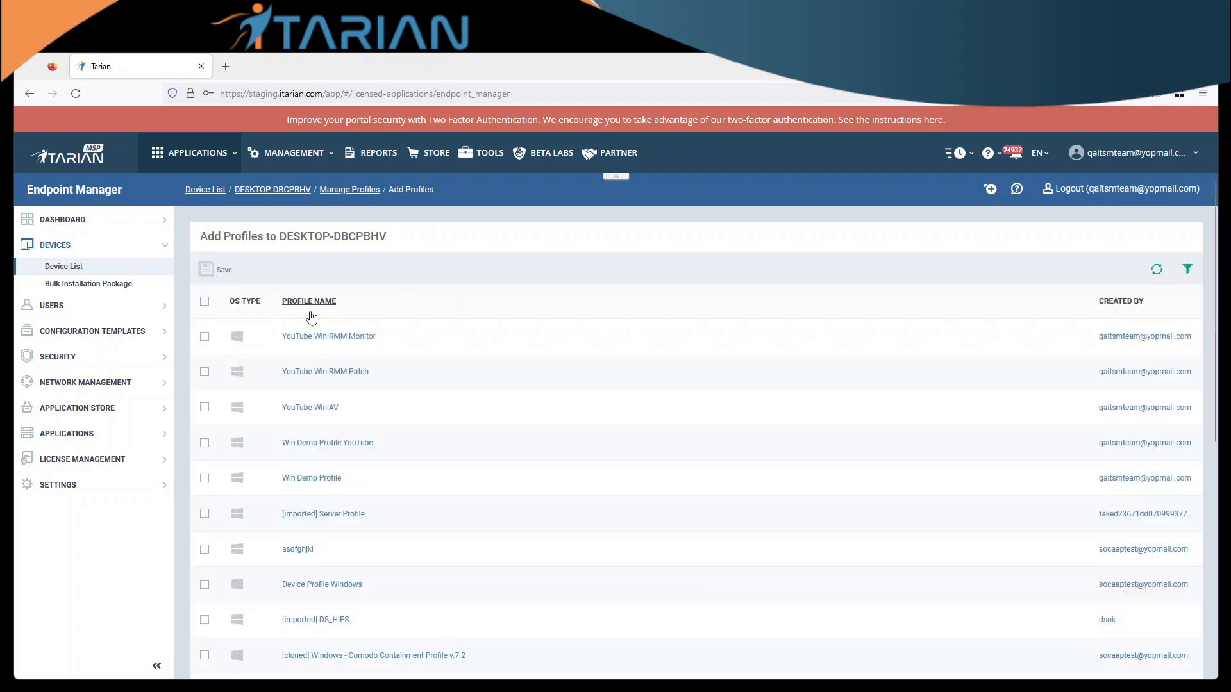
pyautogui.click(205, 338)
pyautogui.click(205, 372)
pyautogui.click(205, 407)
pyautogui.click(218, 277)
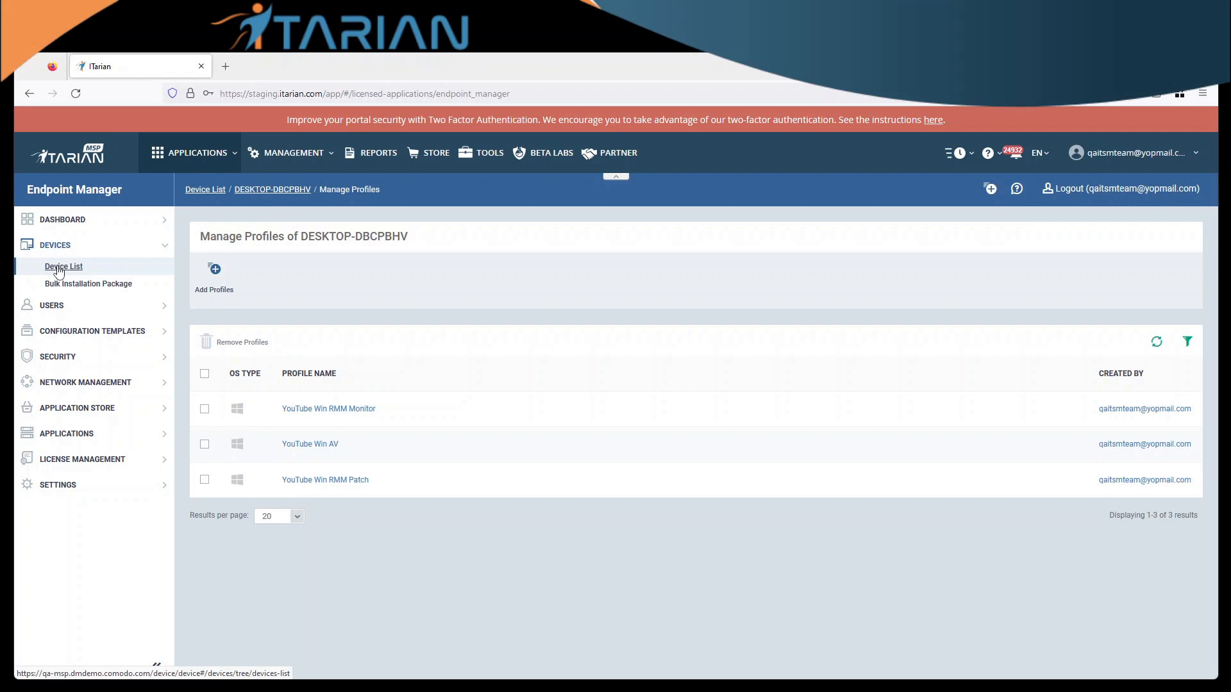
# Review the associated profiles of DESKTOP-DBCPBHV, including their profile types and association sources.
pyautogui.click(284, 195)
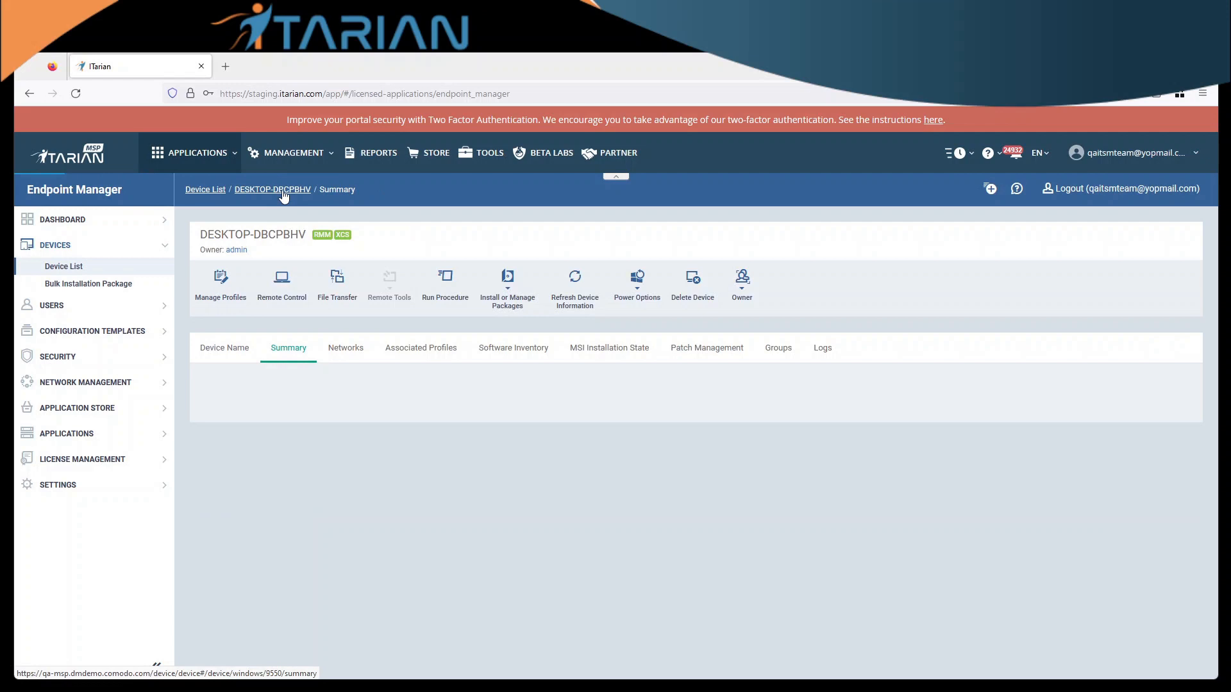
pyautogui.click(425, 356)
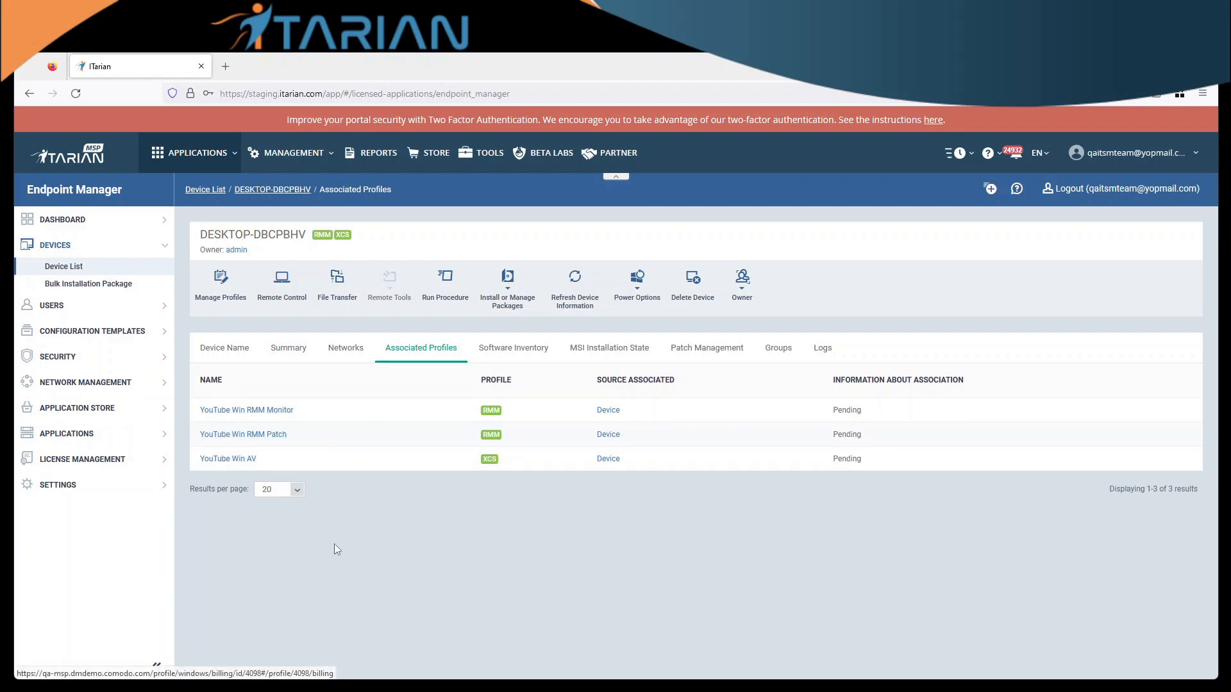
pyautogui.moveTo(470, 407); pyautogui.dragTo(500, 467)
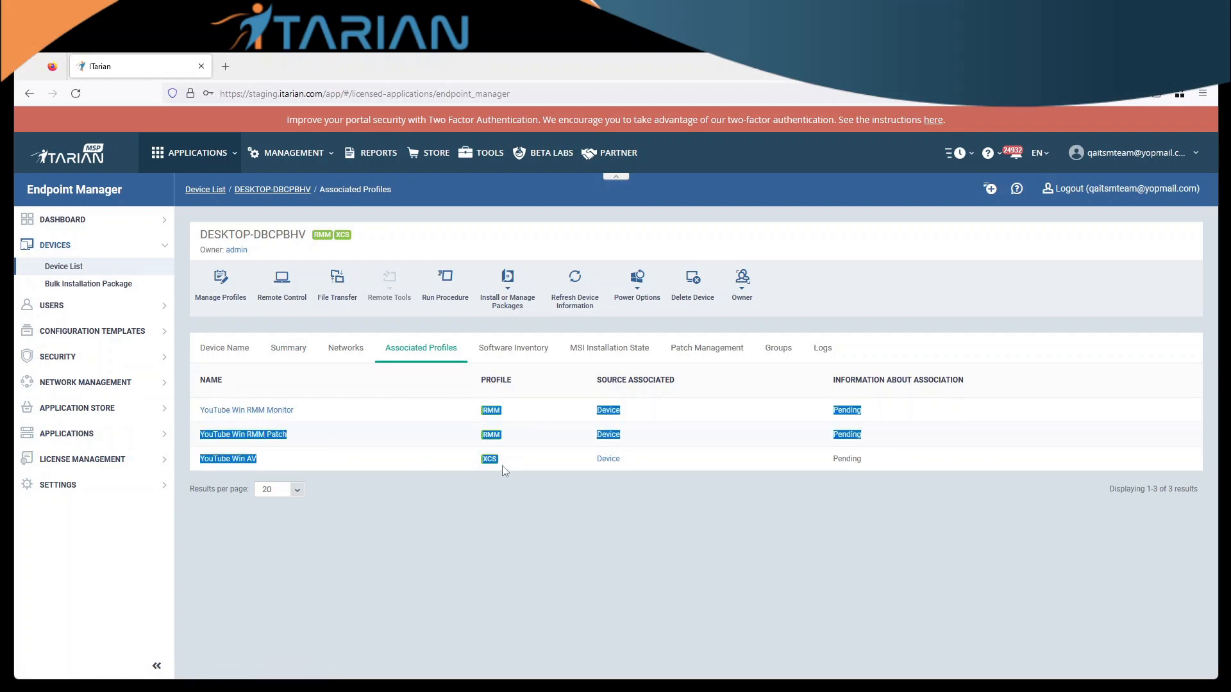
pyautogui.click(504, 471)
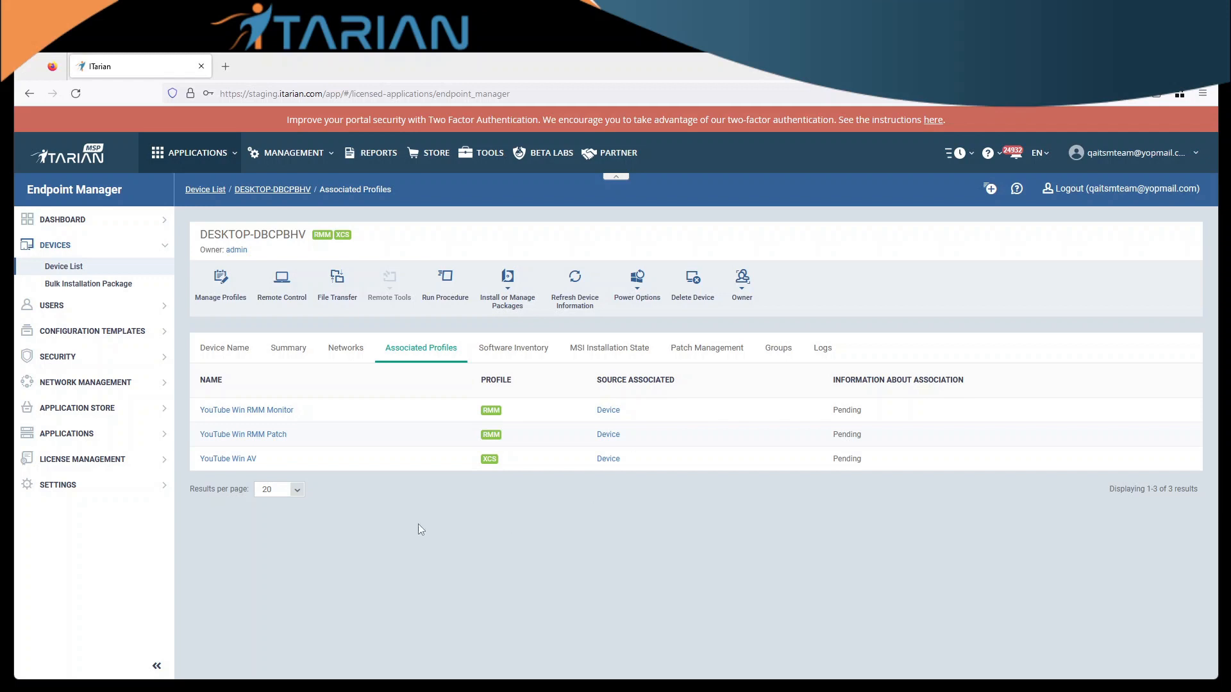
# Remove the YouTube Win AV and YouTube Win RMM Monitor profiles from DESKTOP-DBCPBHV.
pyautogui.click(226, 292)
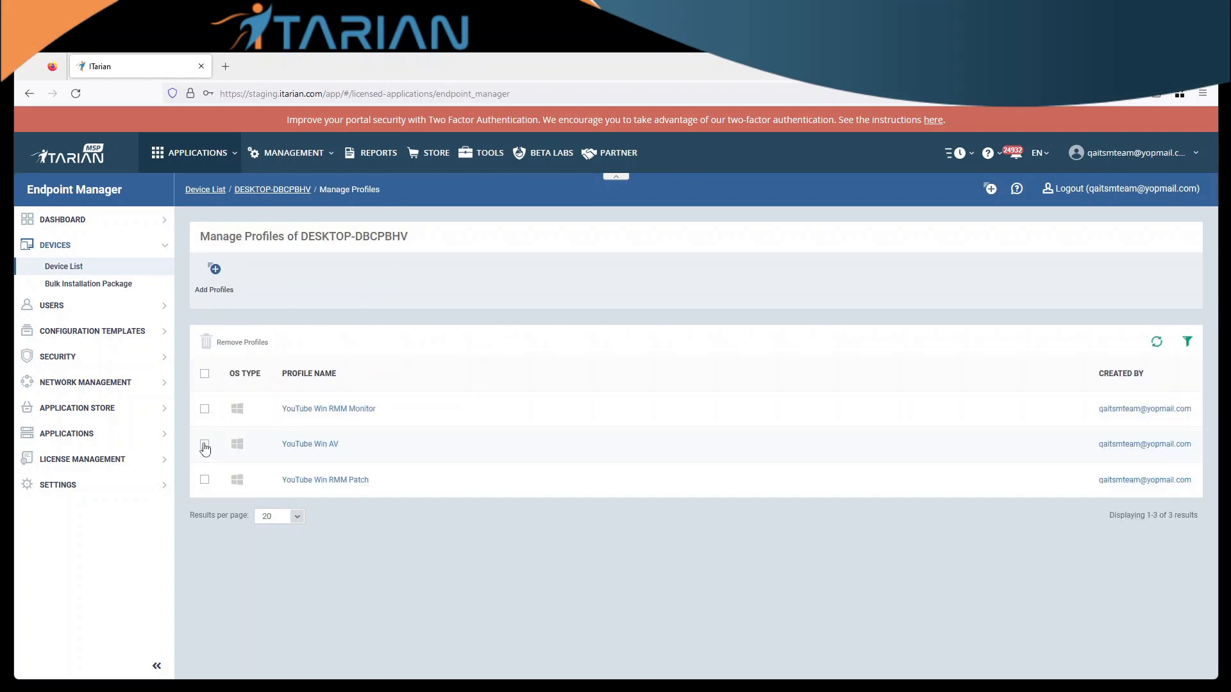
pyautogui.click(204, 445)
pyautogui.click(205, 410)
pyautogui.click(232, 348)
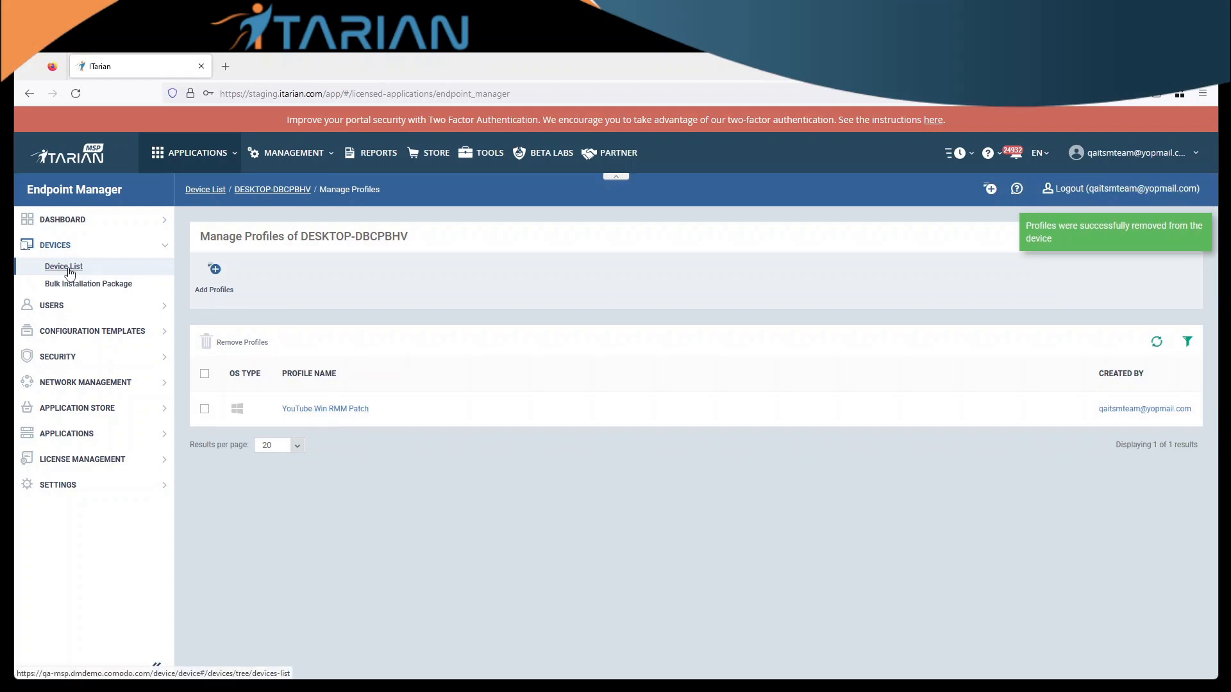
# Return to the device list, expand Default Customer in the group tree and look through its device groups.
pyautogui.click(64, 267)
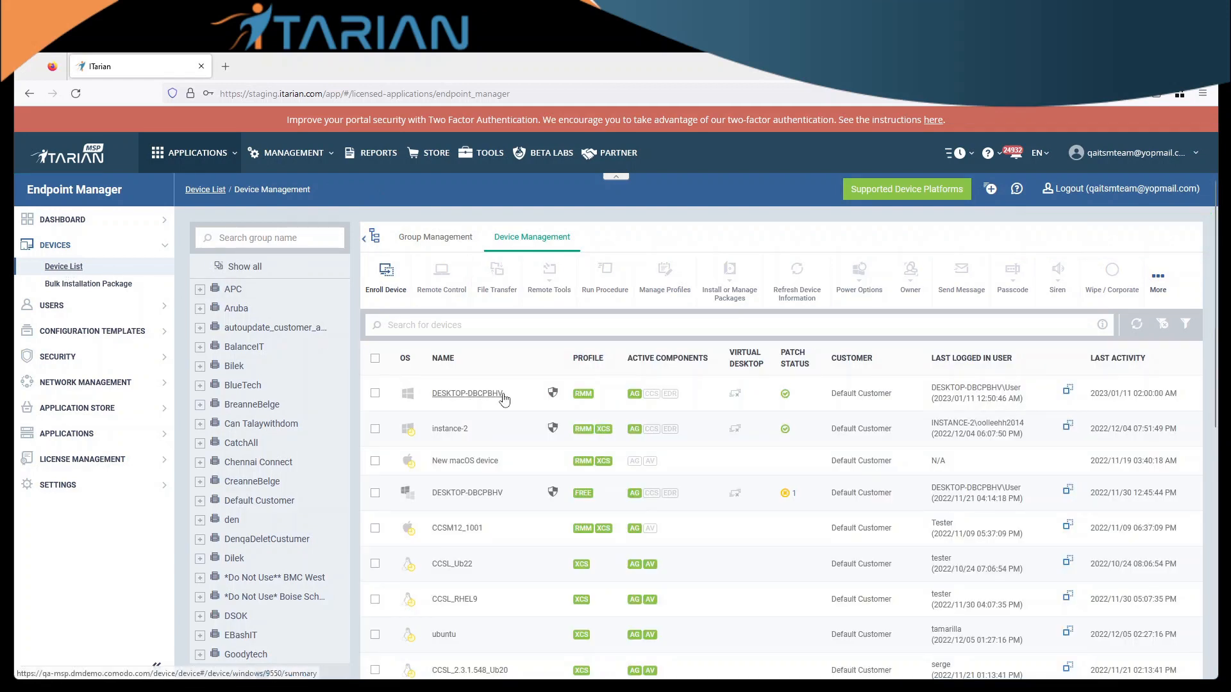
pyautogui.moveTo(896, 402); pyautogui.dragTo(831, 401)
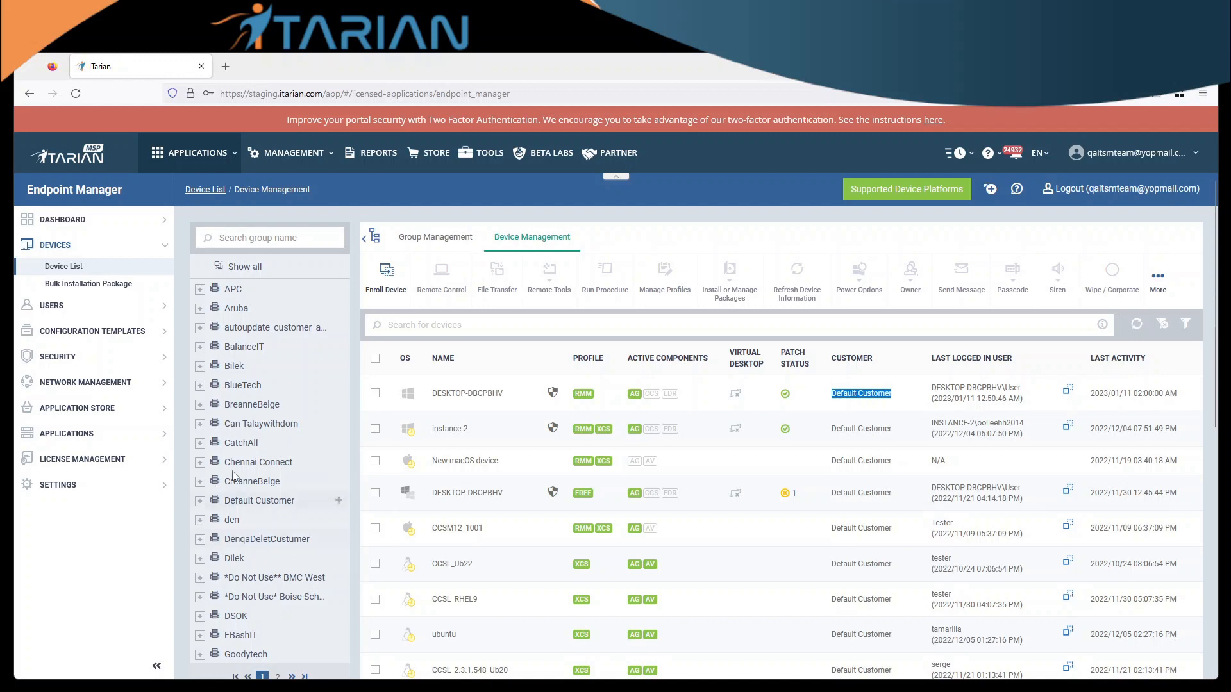
pyautogui.scroll(-1, 240, 478)
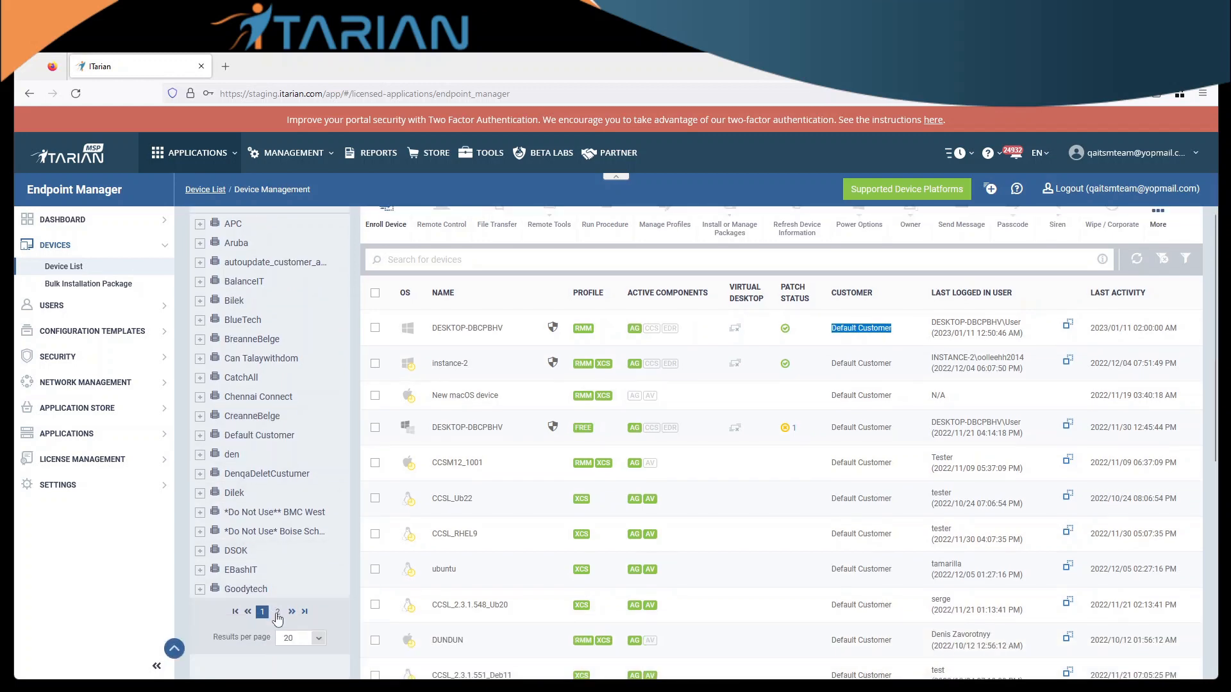
pyautogui.click(268, 438)
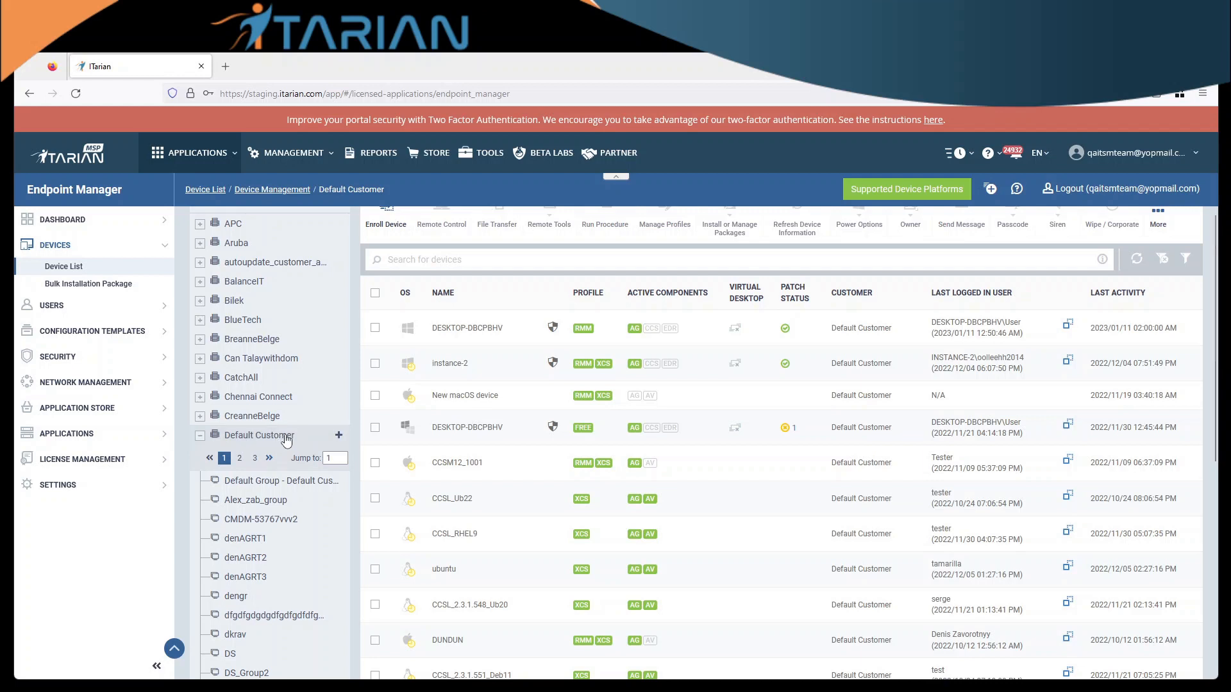
pyautogui.click(240, 459)
pyautogui.click(224, 458)
pyautogui.scroll(-1, 266, 420)
pyautogui.scroll(-1, 266, 420)
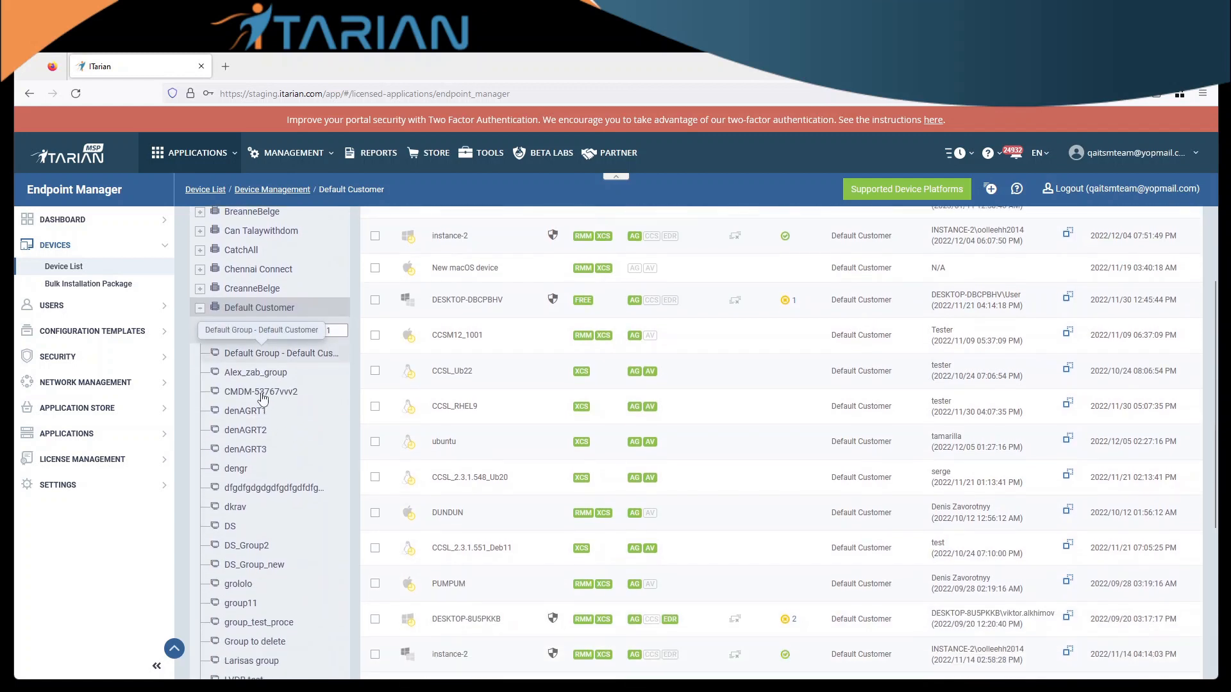
pyautogui.scroll(-3, 263, 354)
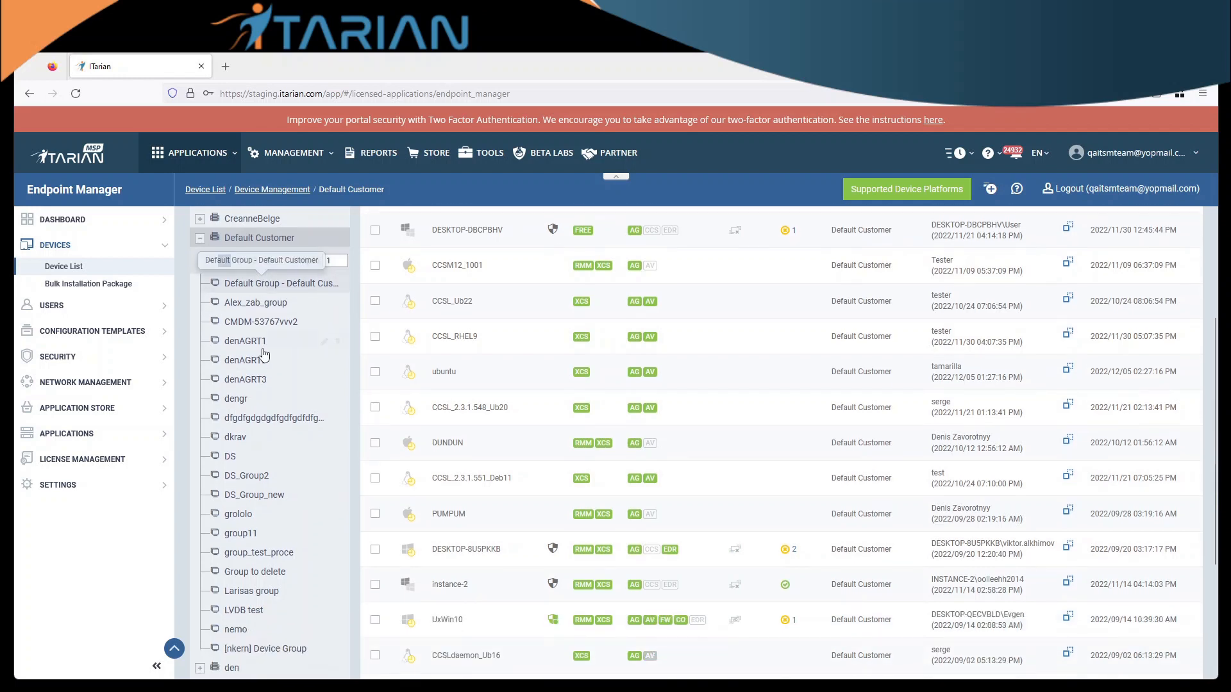
pyautogui.scroll(3, 247, 484)
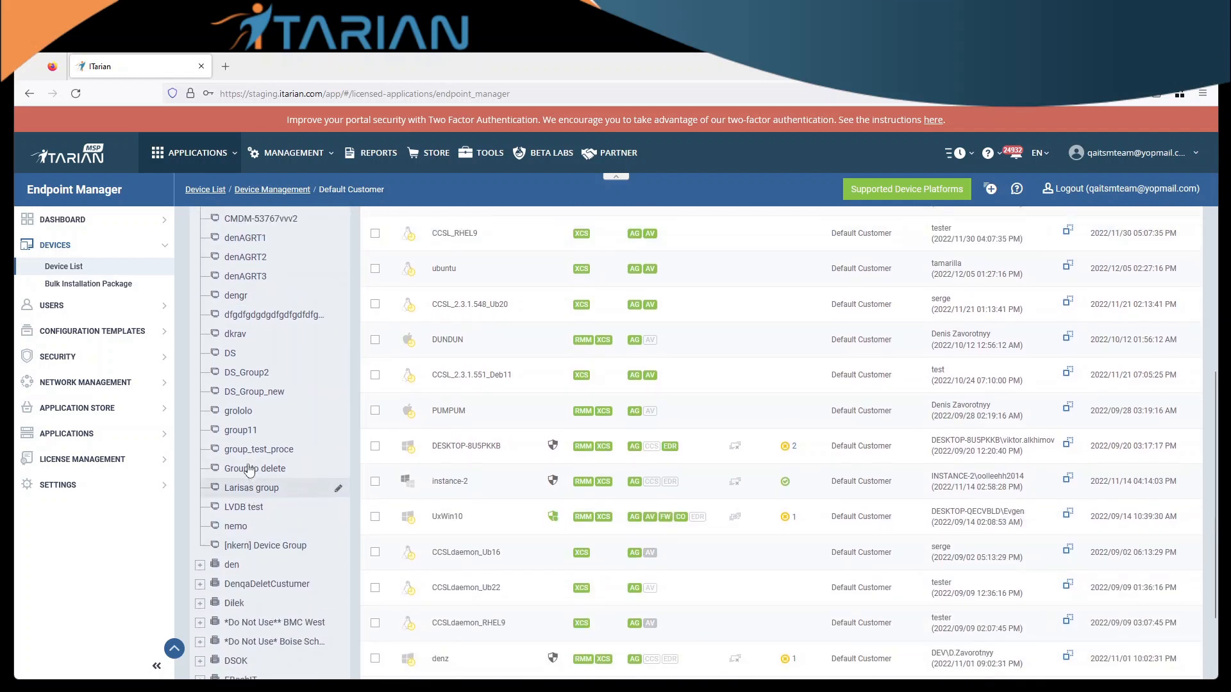
# Select Default Group - Default Customer and open the profile management of that group.
pyautogui.click(268, 351)
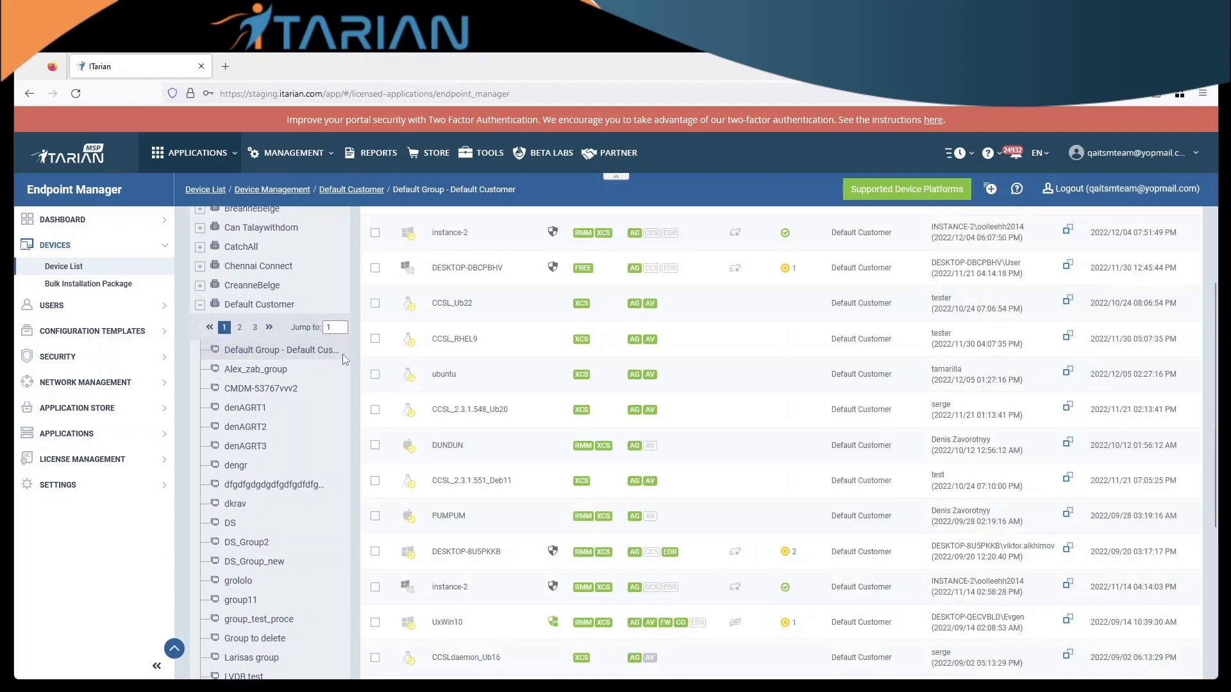
pyautogui.scroll(2, 340, 359)
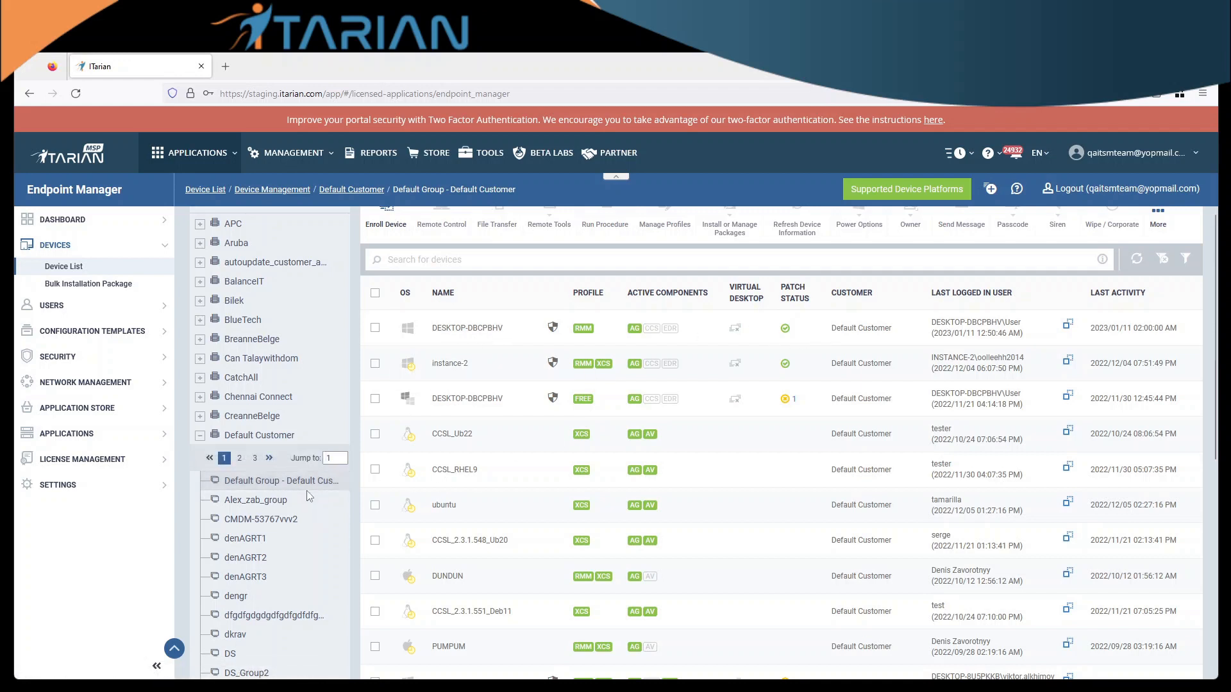
pyautogui.scroll(-3, 302, 490)
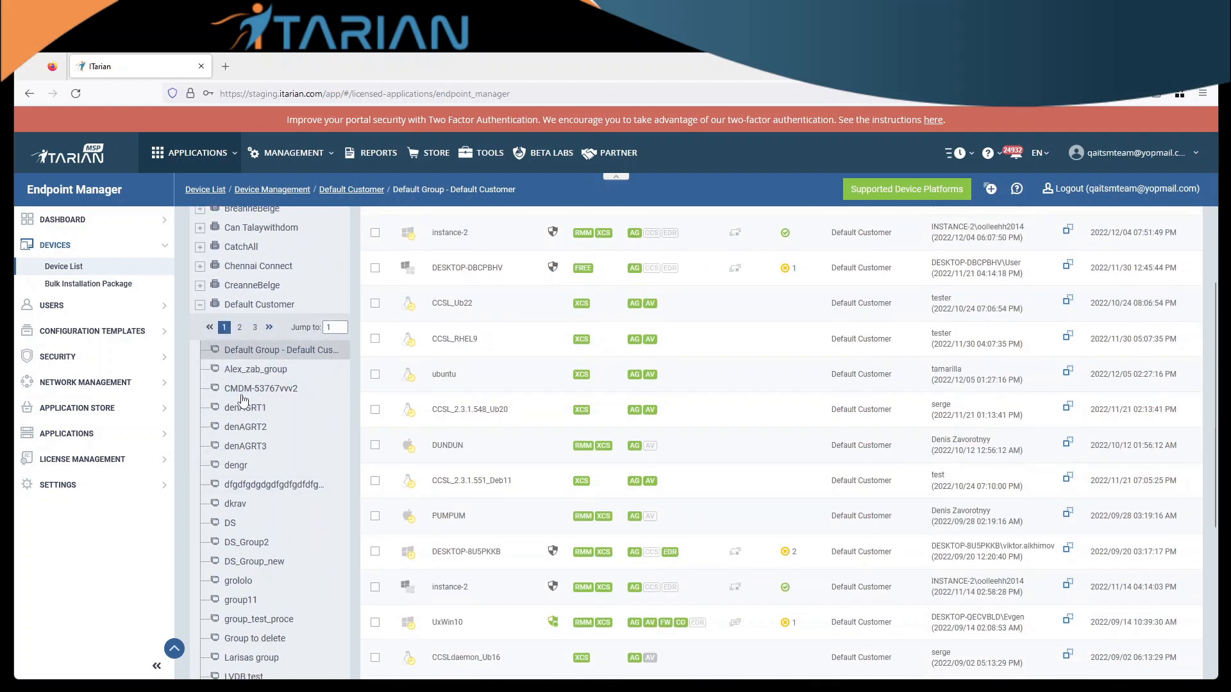
pyautogui.scroll(-3, 246, 404)
pyautogui.scroll(5, 257, 558)
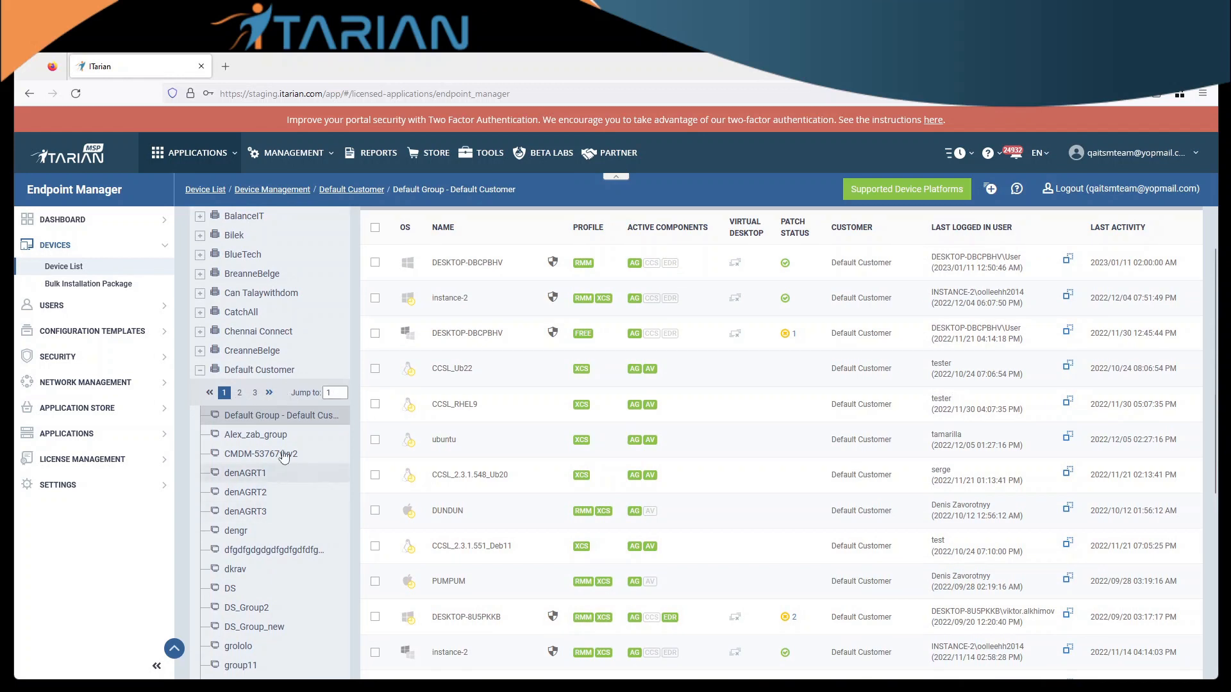
pyautogui.scroll(2, 239, 409)
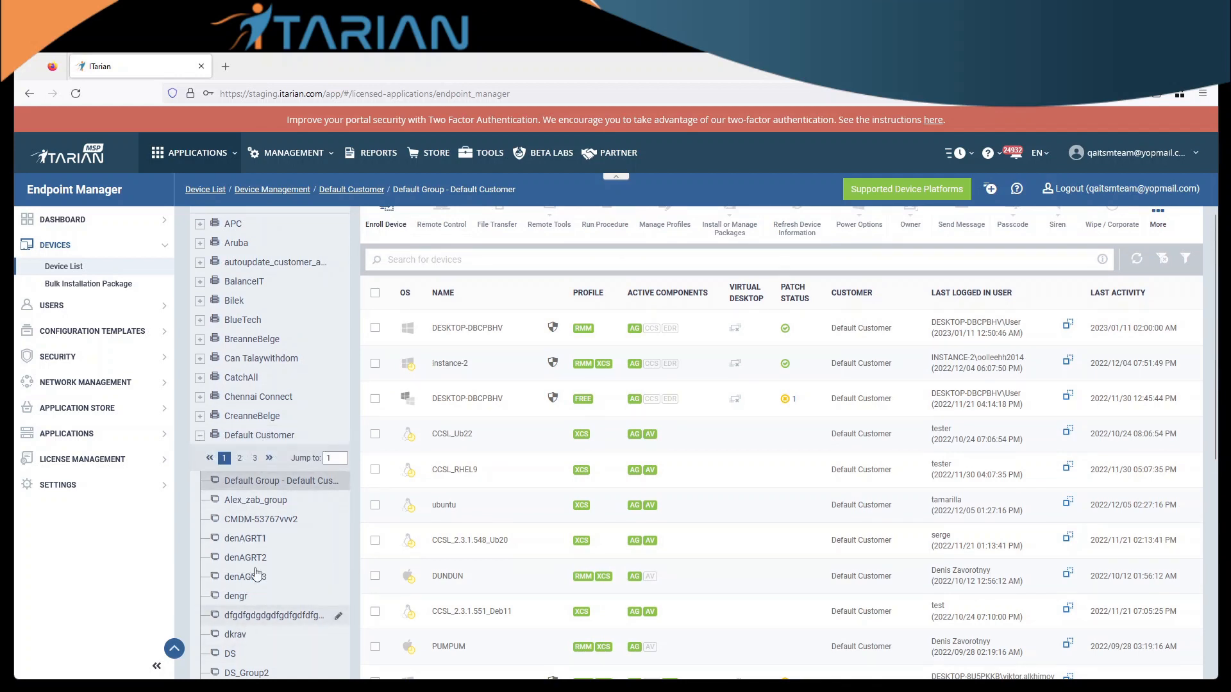
pyautogui.click(302, 485)
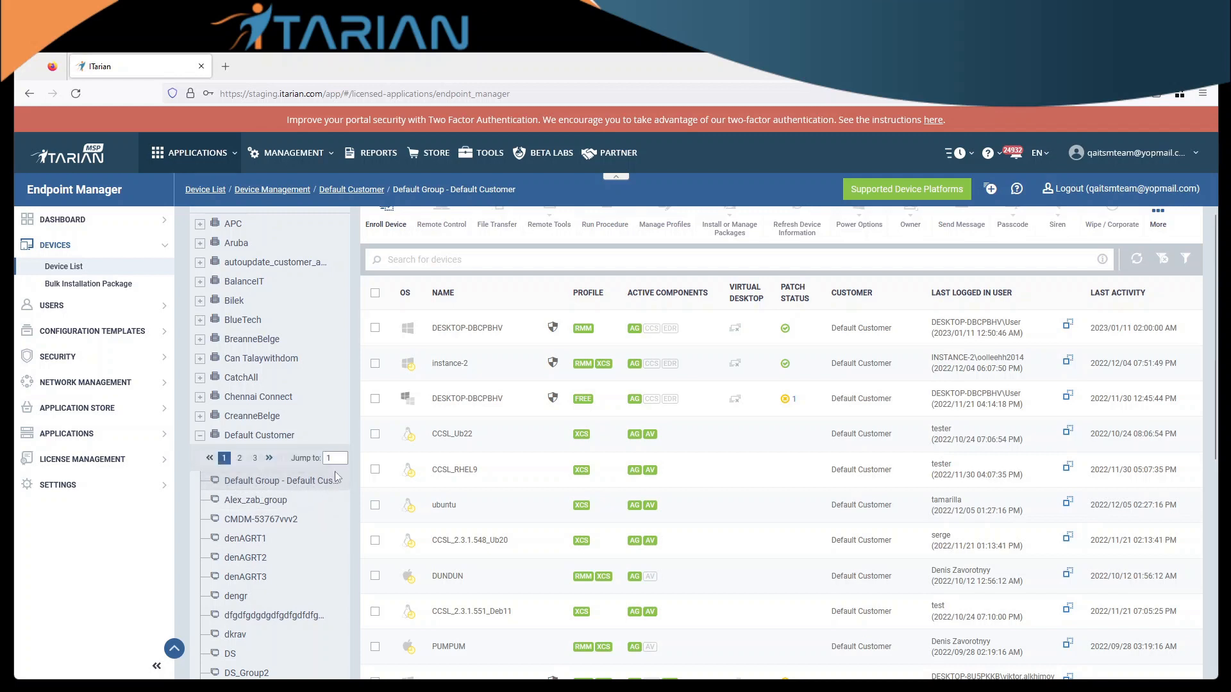
pyautogui.scroll(2, 414, 321)
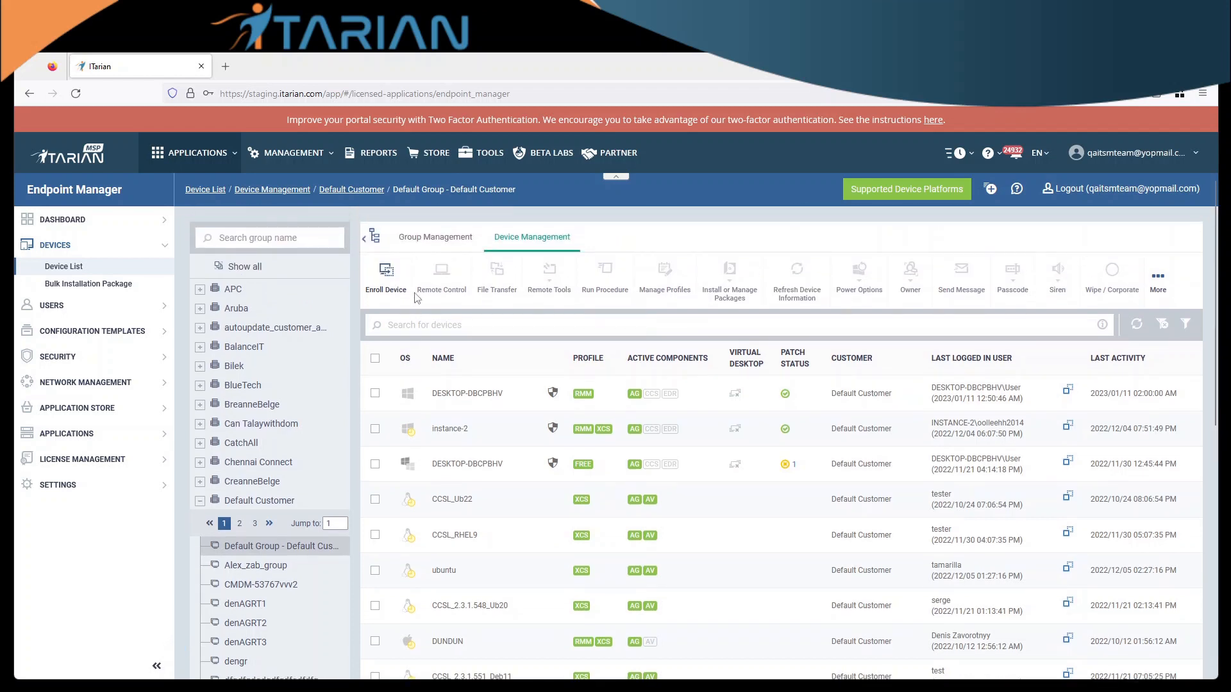
pyautogui.click(433, 241)
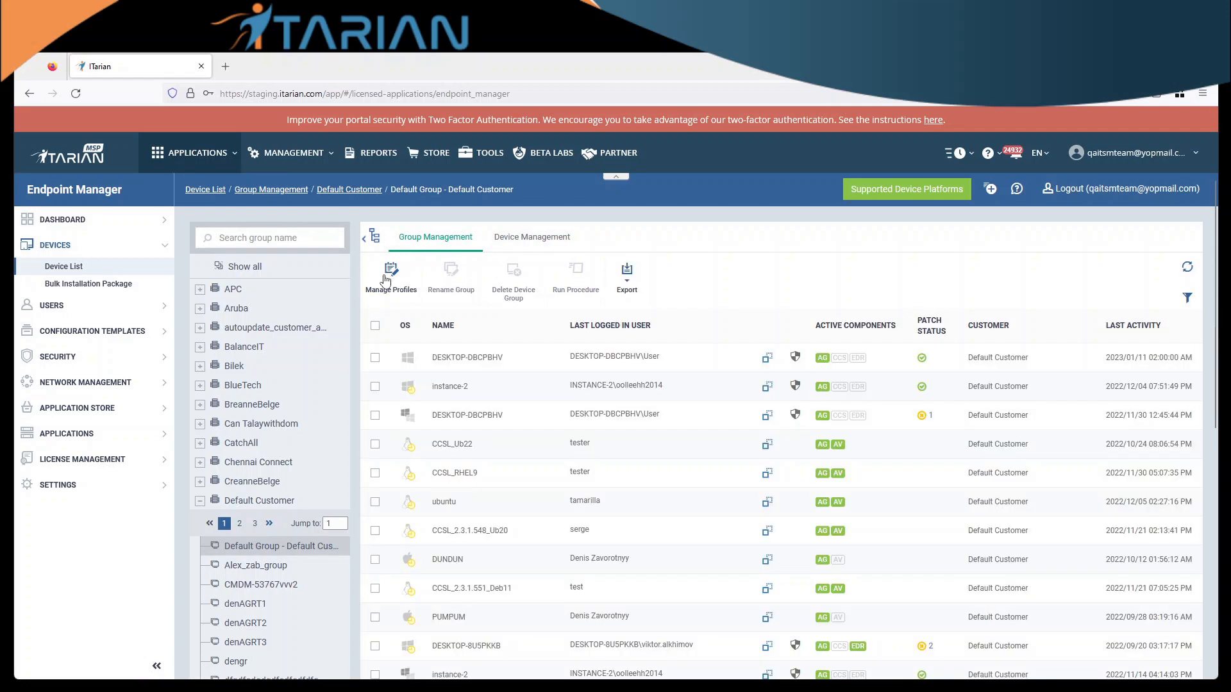
pyautogui.click(388, 277)
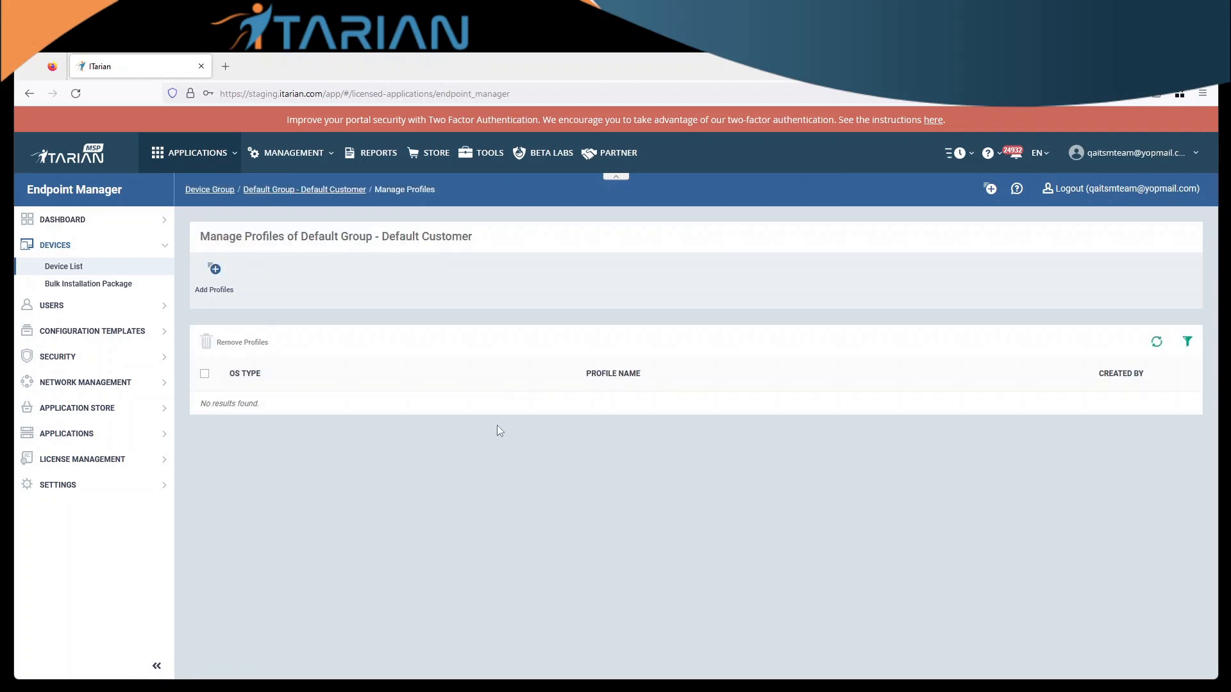
# Start adding profiles to the group and filter the available profiles by the profile name "youtube".
pyautogui.click(215, 281)
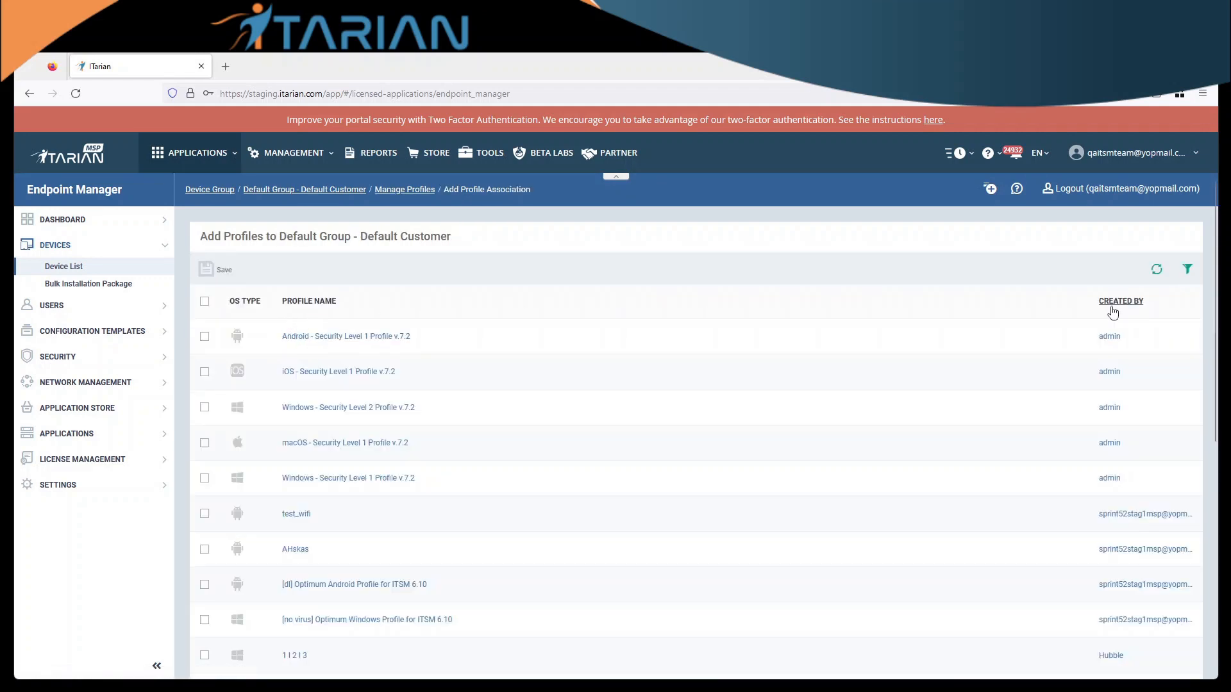
pyautogui.click(1188, 270)
pyautogui.click(1068, 435)
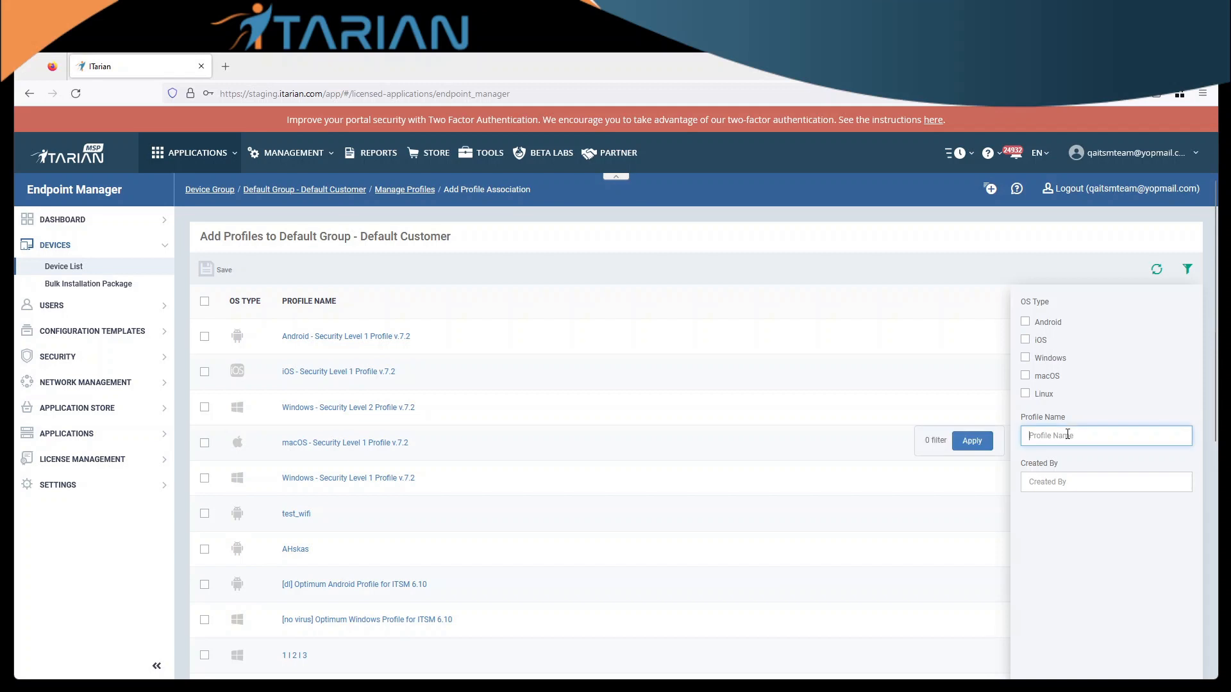
pyautogui.write('youtube')
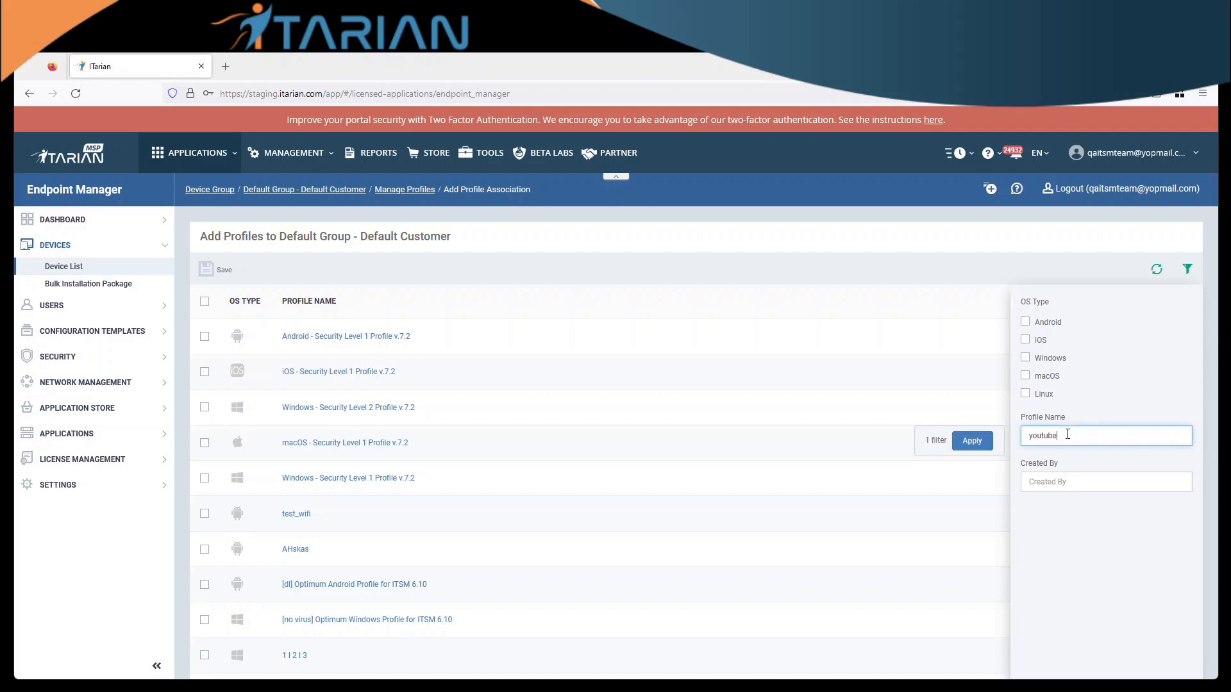
pyautogui.click(973, 441)
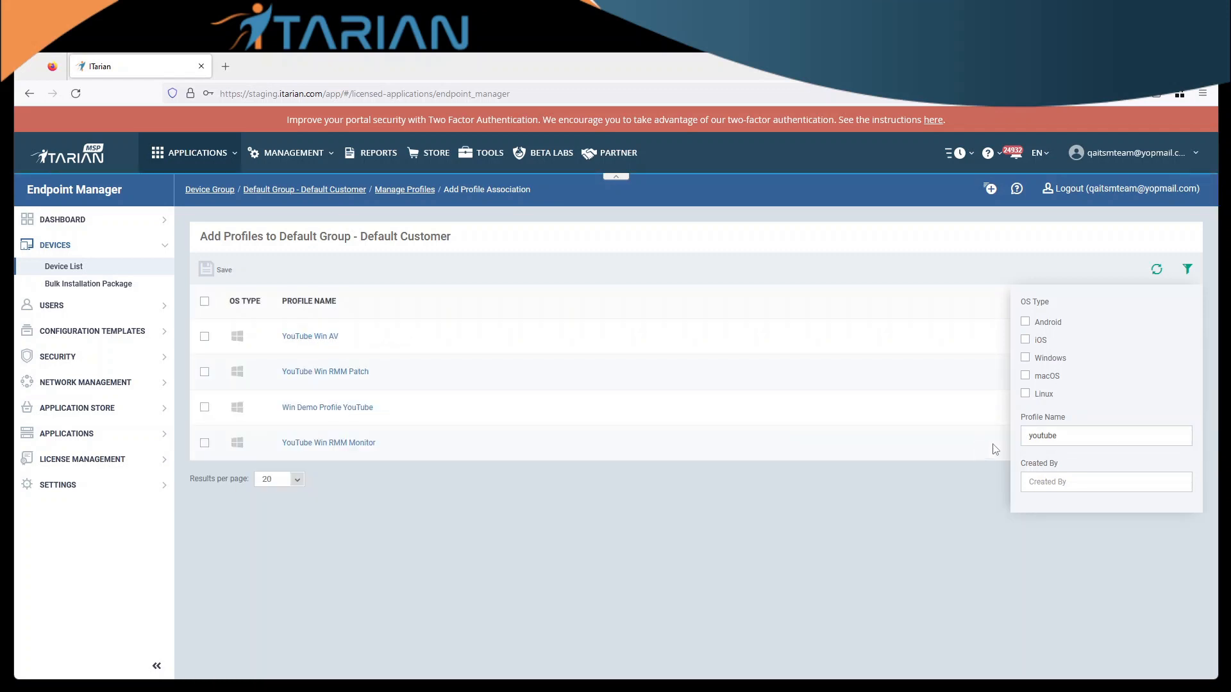
pyautogui.click(1188, 268)
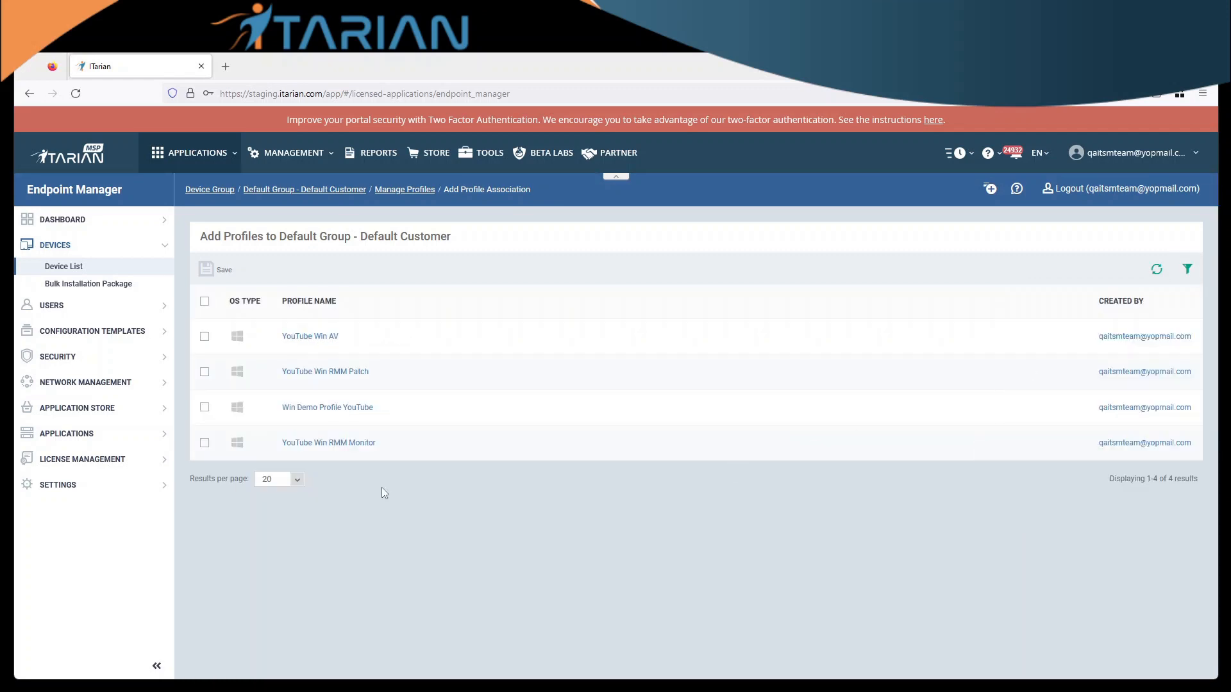
# Add the Win Demo Profile YouTube and YouTube Win RMM Monitor profiles to Default Group - Default Customer and save.
pyautogui.click(206, 409)
pyautogui.click(205, 443)
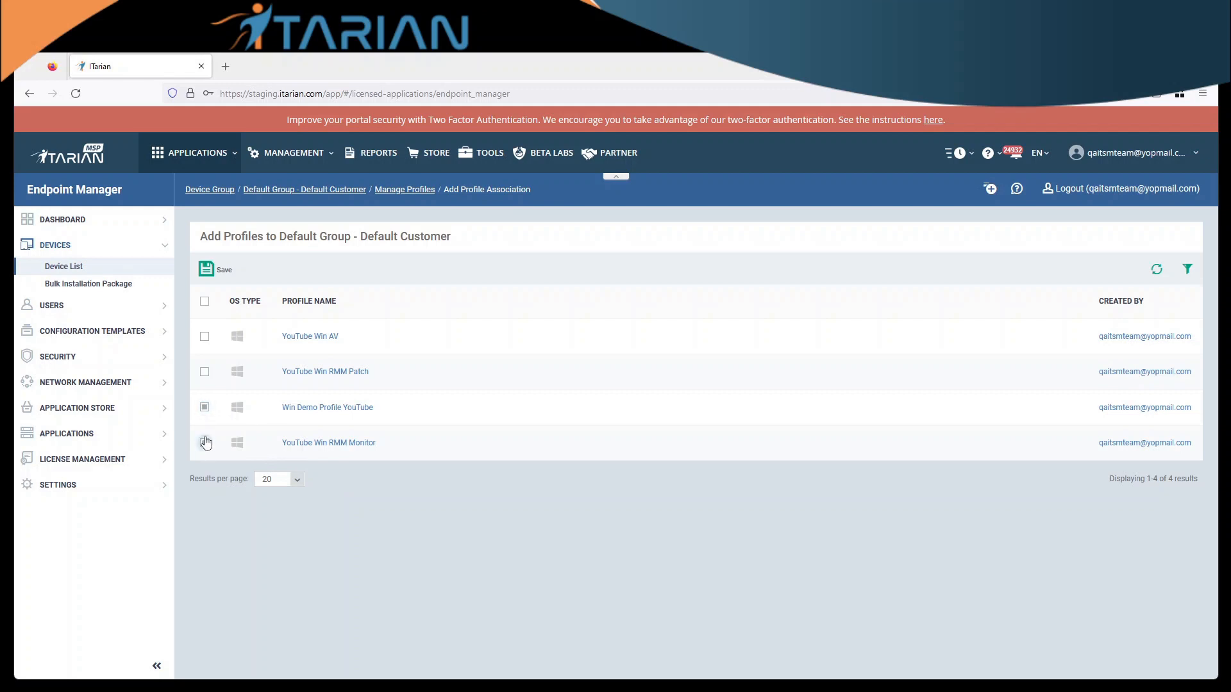
pyautogui.click(224, 272)
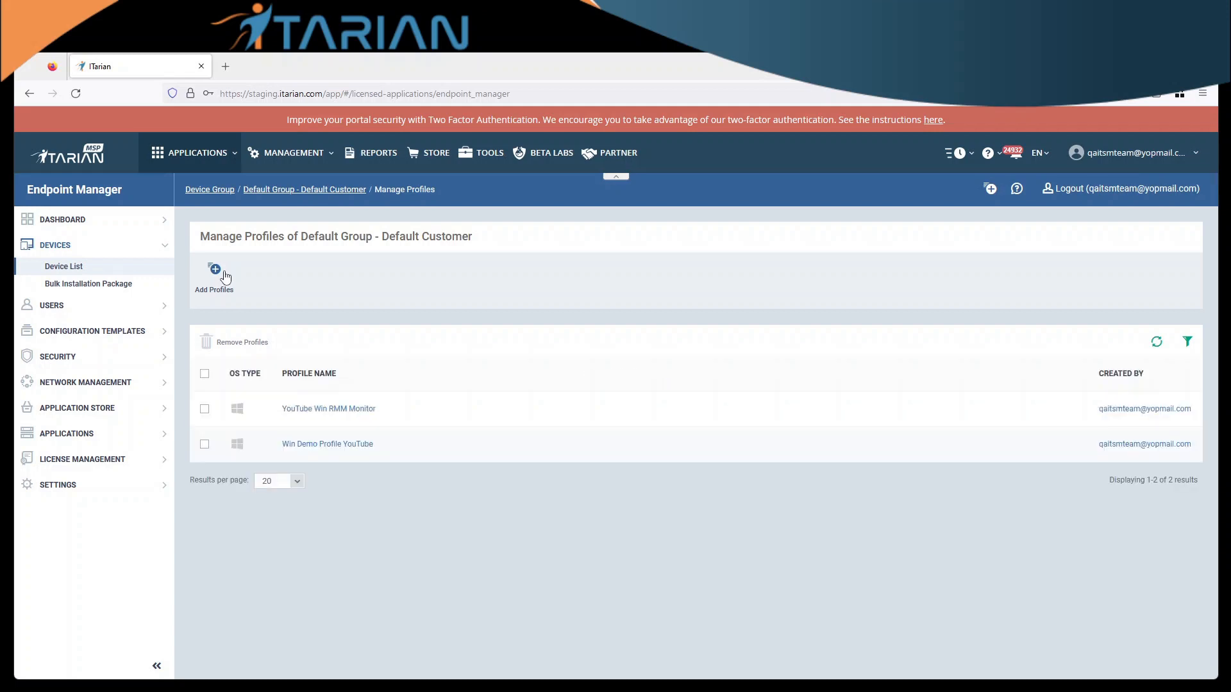
# Open the first DESKTOP-DBCPBHV device from the device list and review its associated profiles and their sources.
pyautogui.click(64, 268)
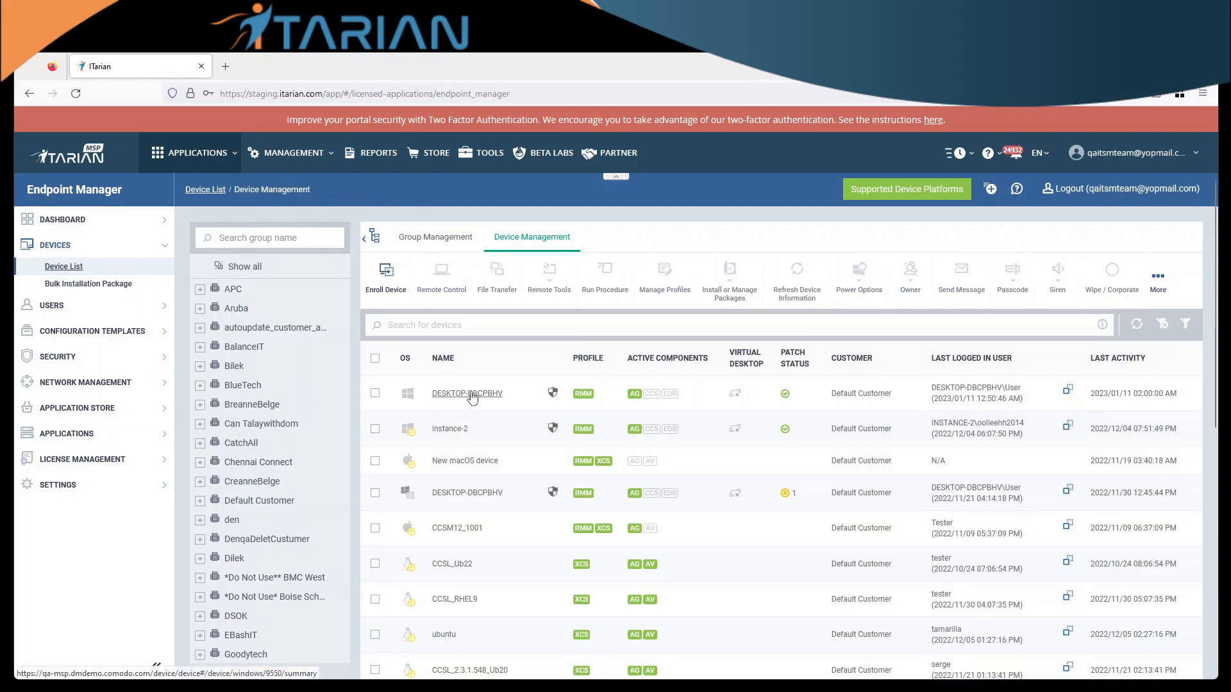
pyautogui.click(472, 396)
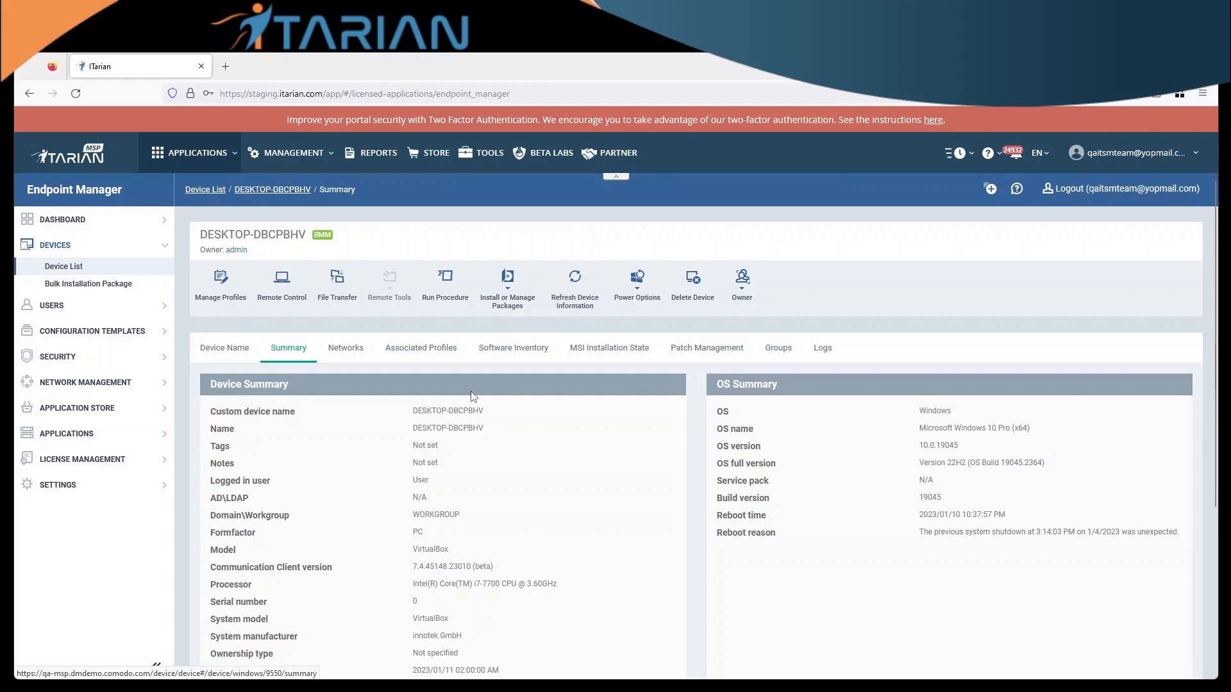
pyautogui.click(439, 351)
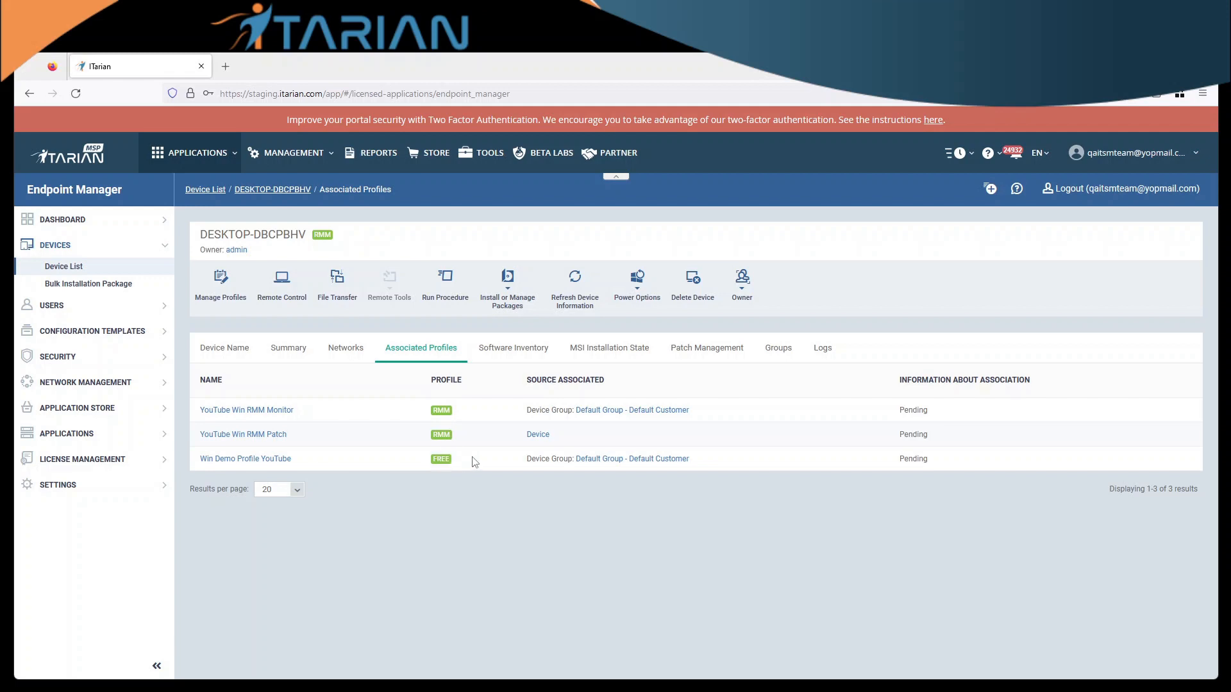
# Check the profile type of the first DESKTOP-DBCPBHV in the device list, and reopen its associated profiles.
pyautogui.click(53, 269)
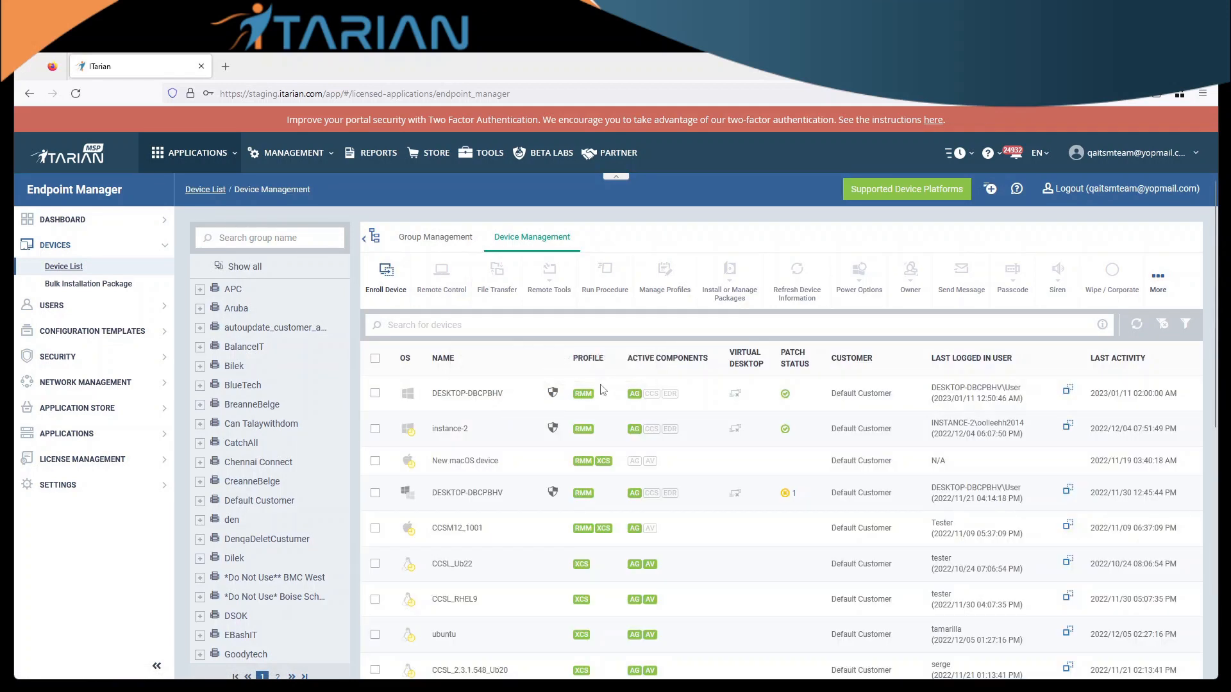
pyautogui.moveTo(596, 390); pyautogui.dragTo(569, 389)
pyautogui.click(603, 404)
pyautogui.click(472, 400)
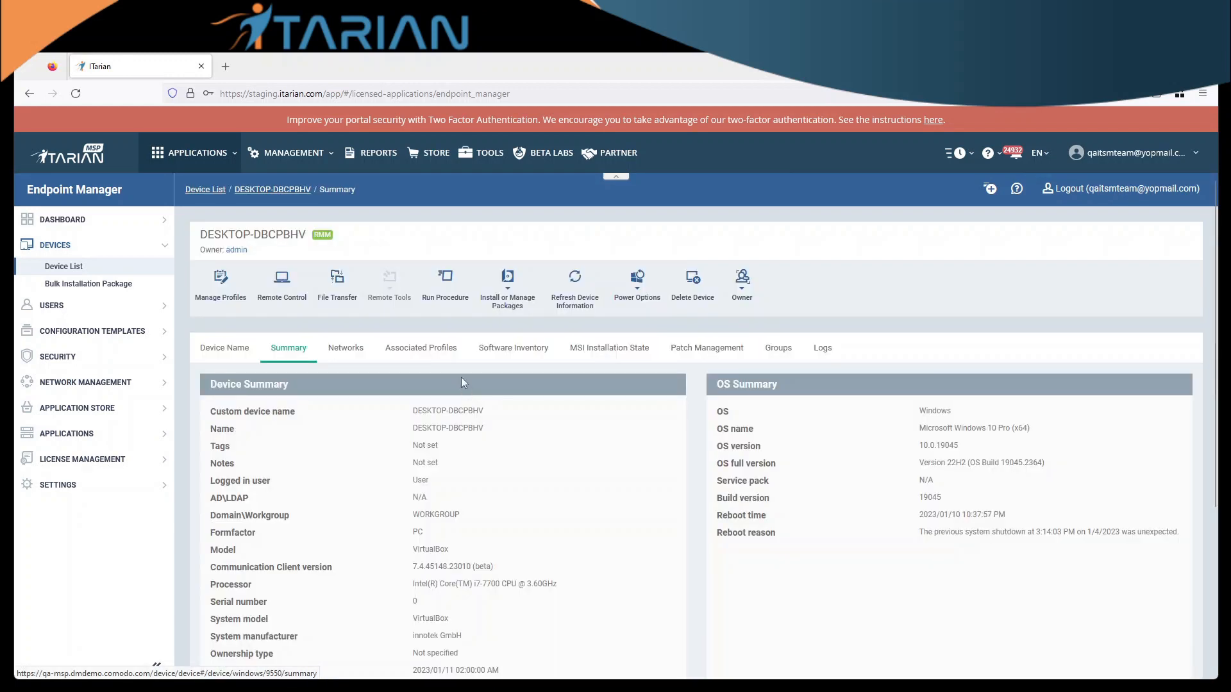
pyautogui.click(441, 351)
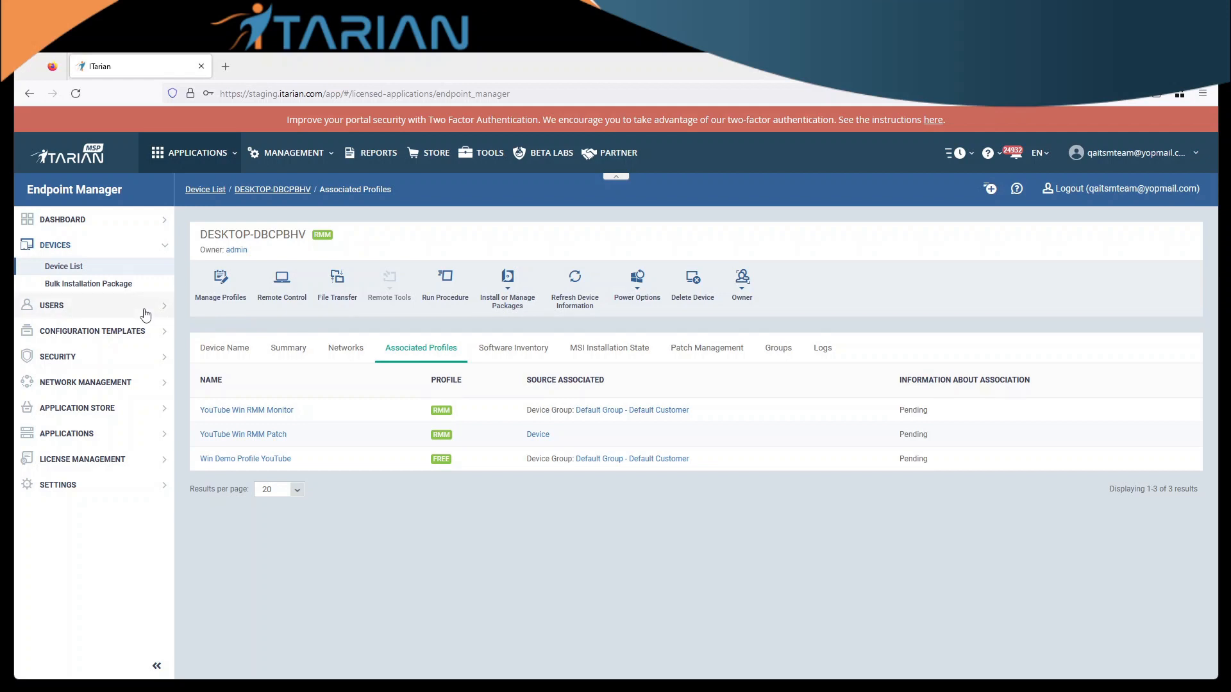
# Open the first user in the user list and show the profiles managed for that user.
pyautogui.click(61, 307)
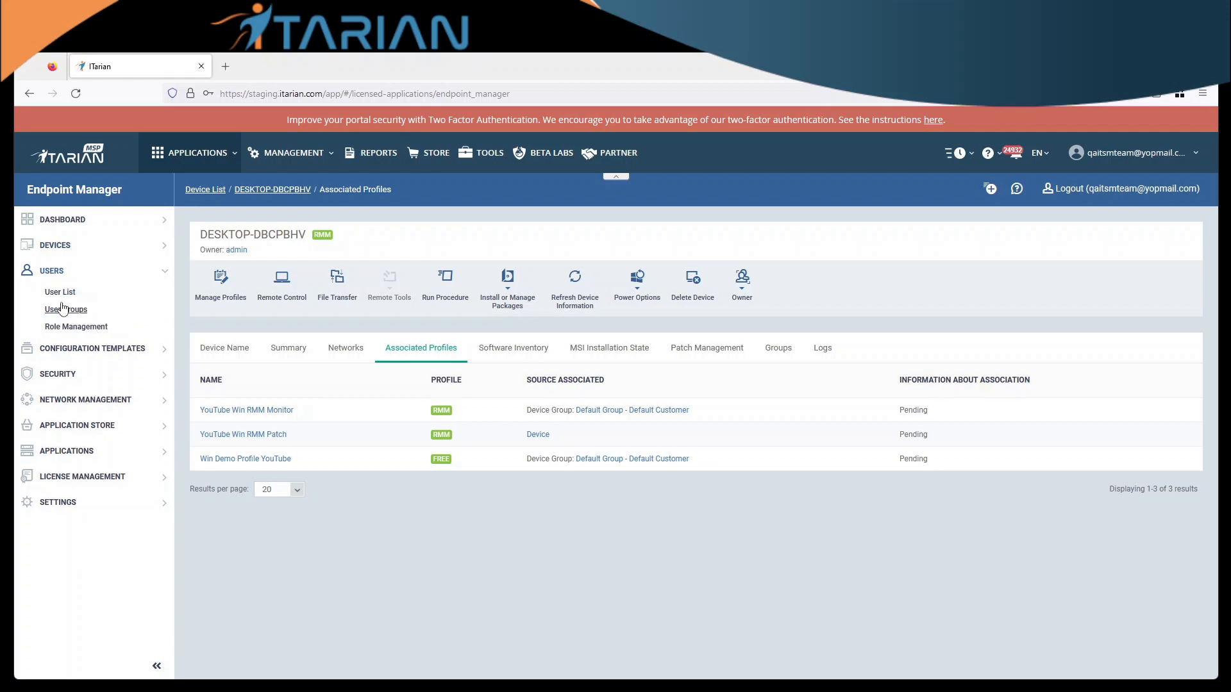
pyautogui.click(64, 293)
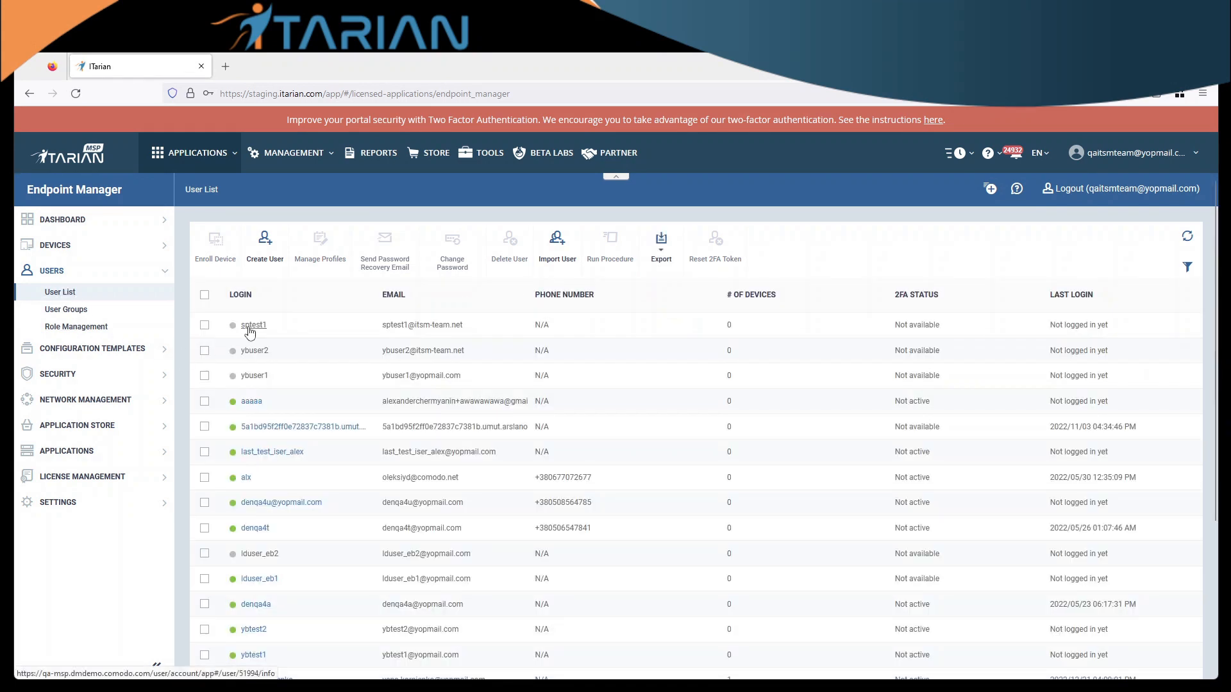
pyautogui.click(251, 325)
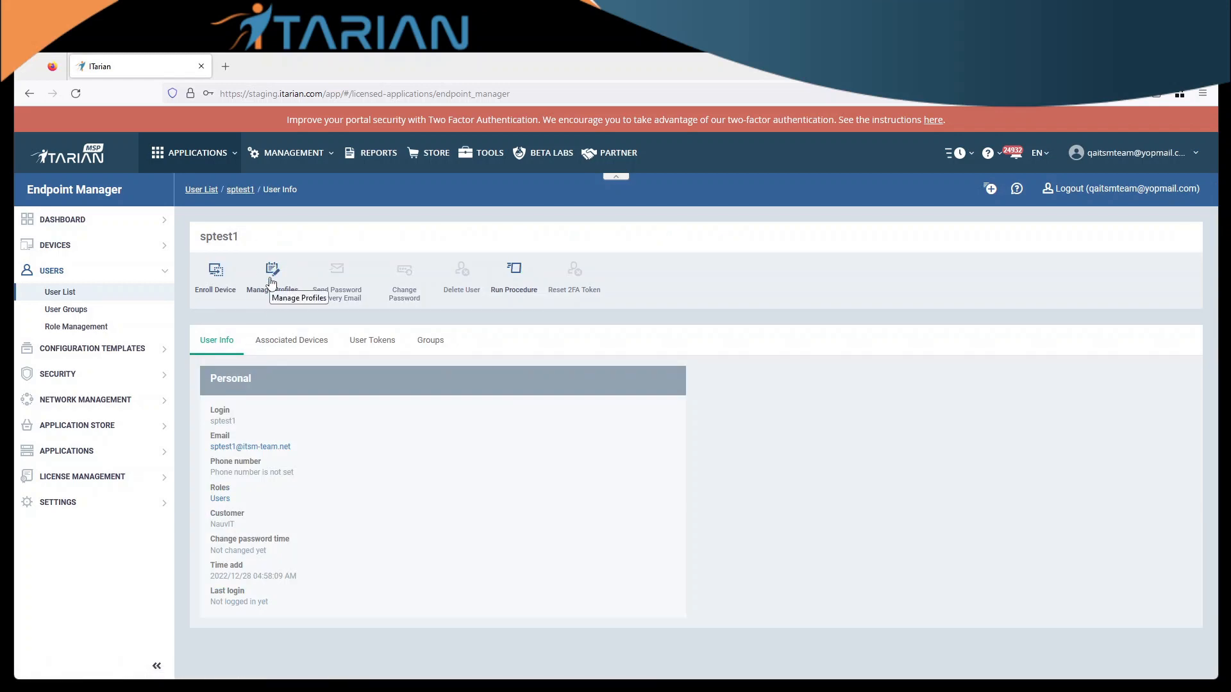
pyautogui.click(272, 283)
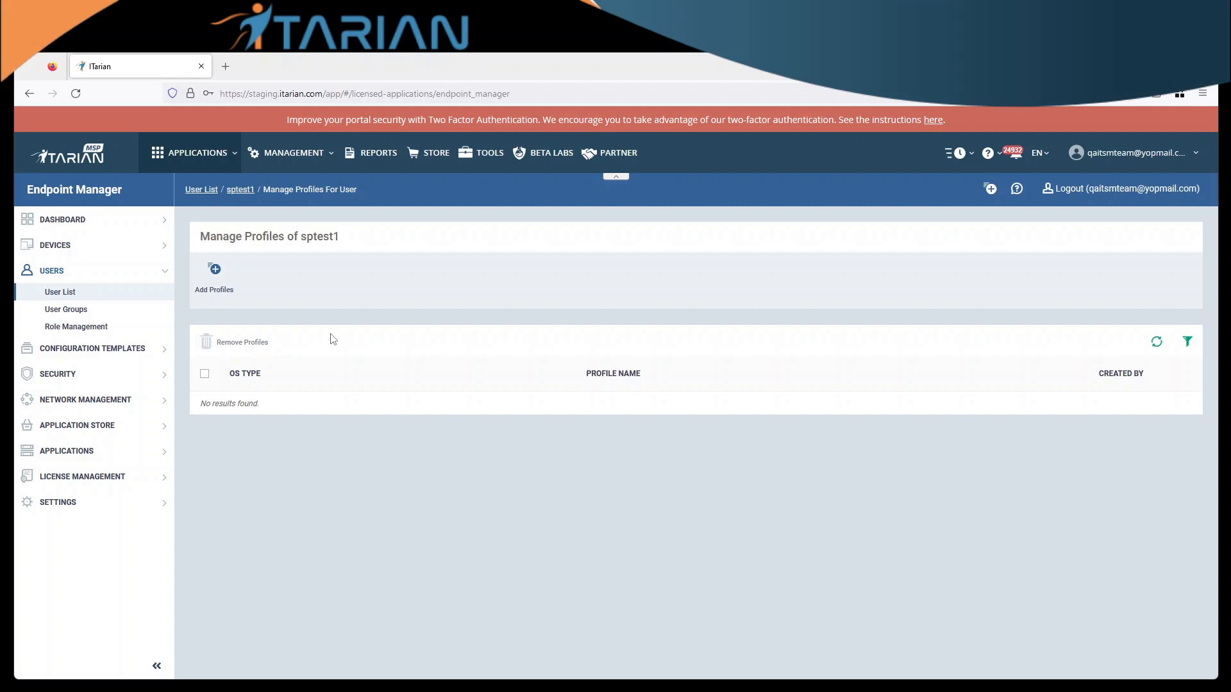
# Reopen the first user from the user list and view the devices associated with that user.
pyautogui.click(60, 292)
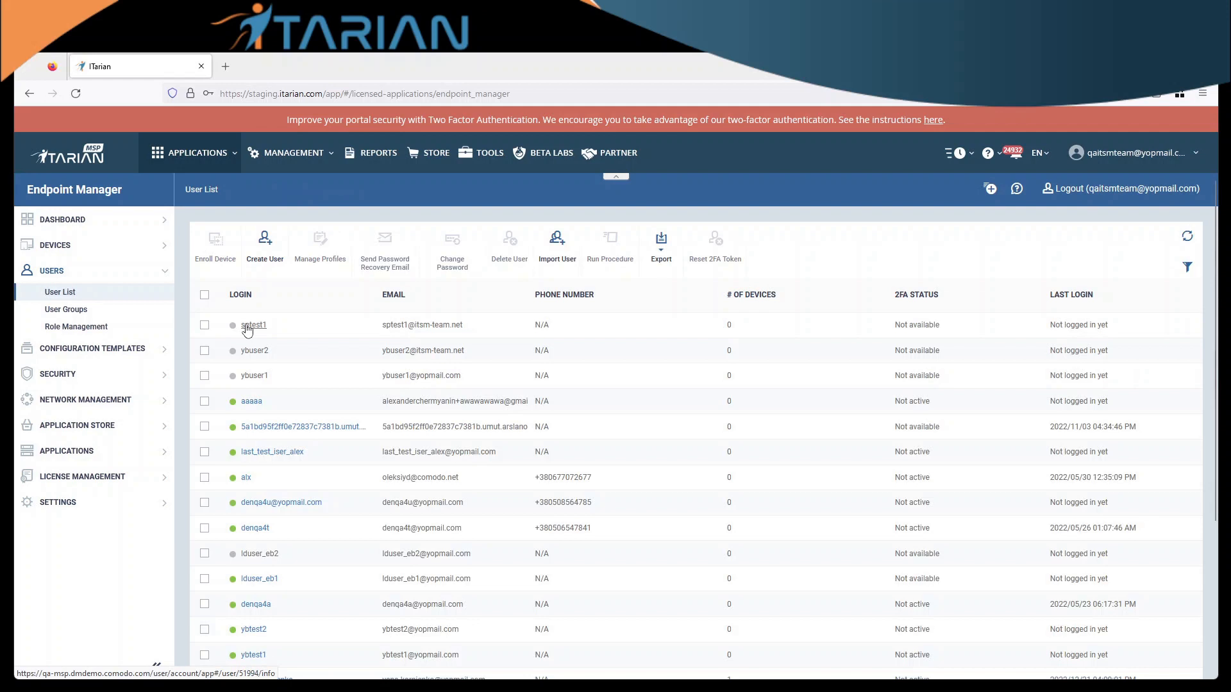
pyautogui.click(245, 327)
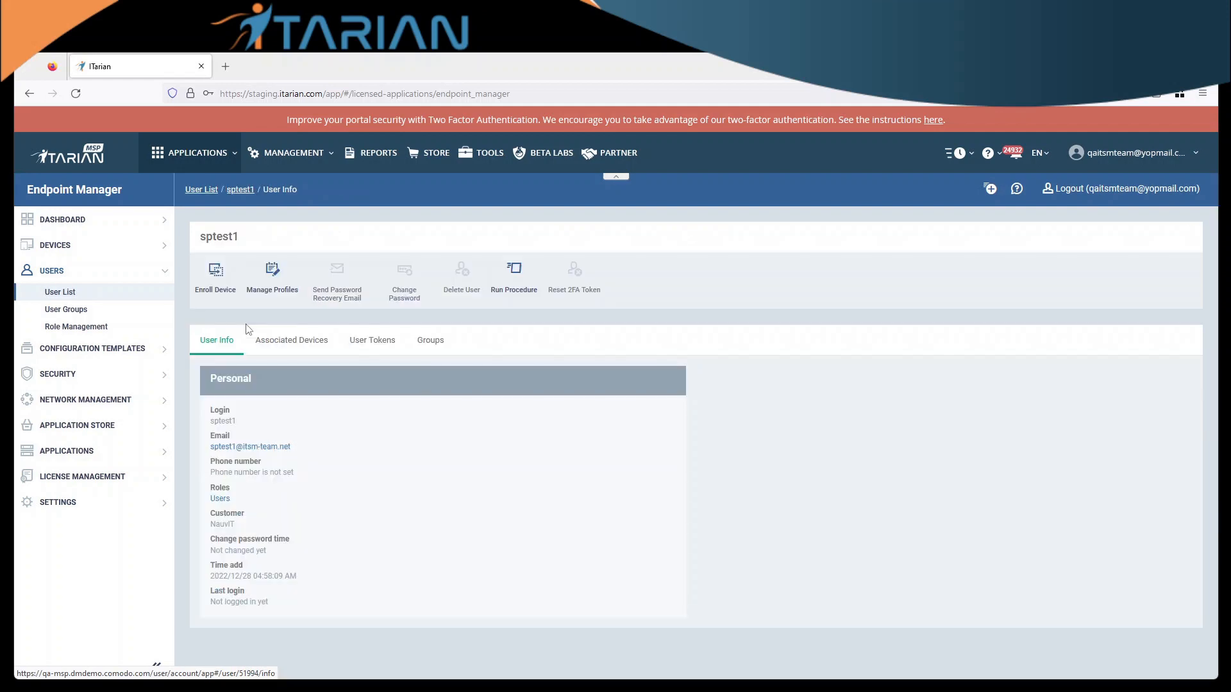
pyautogui.click(290, 350)
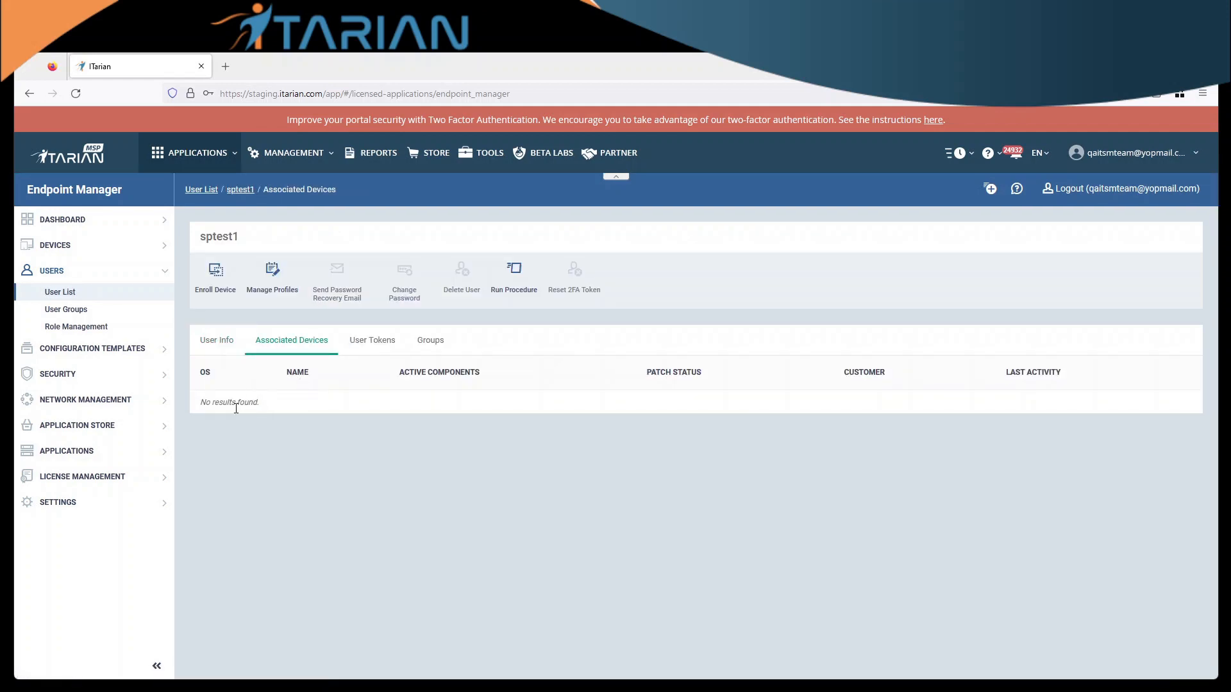